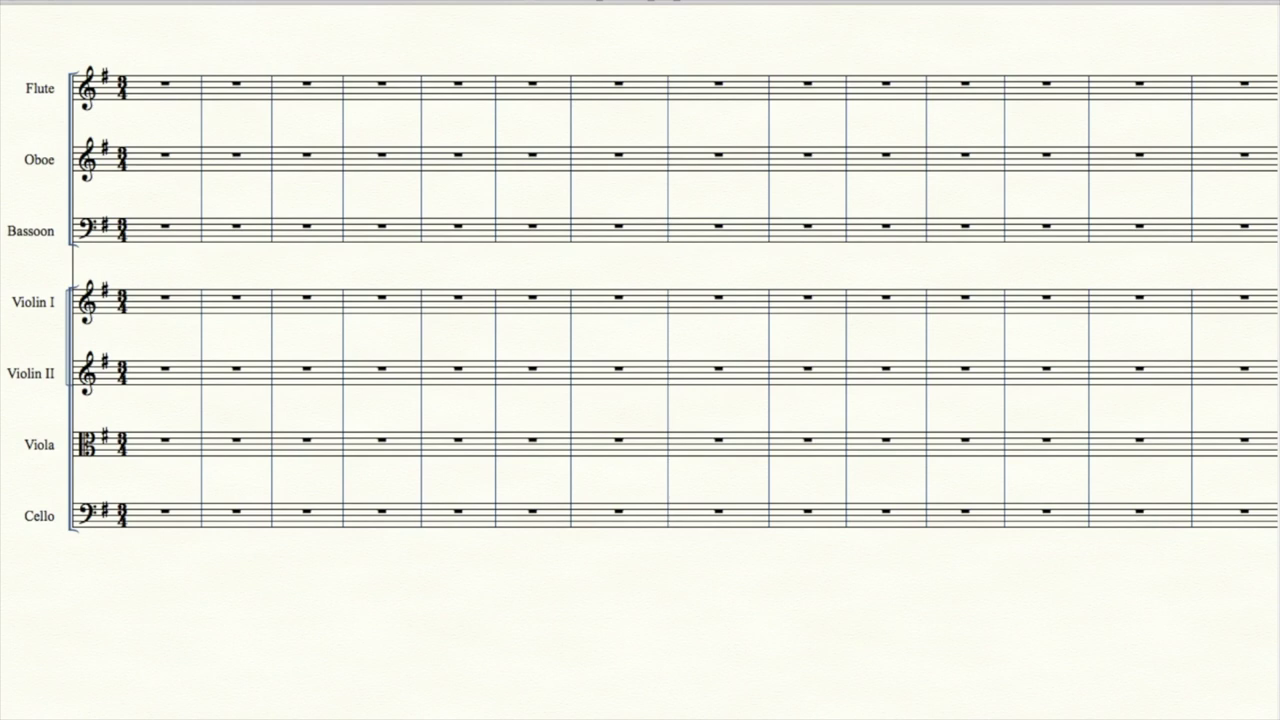
# Step: Enter Violin I bar 1 as a dotted G followed by D and B eighth notes
pyautogui.press('g')
pyautogui.press('b')
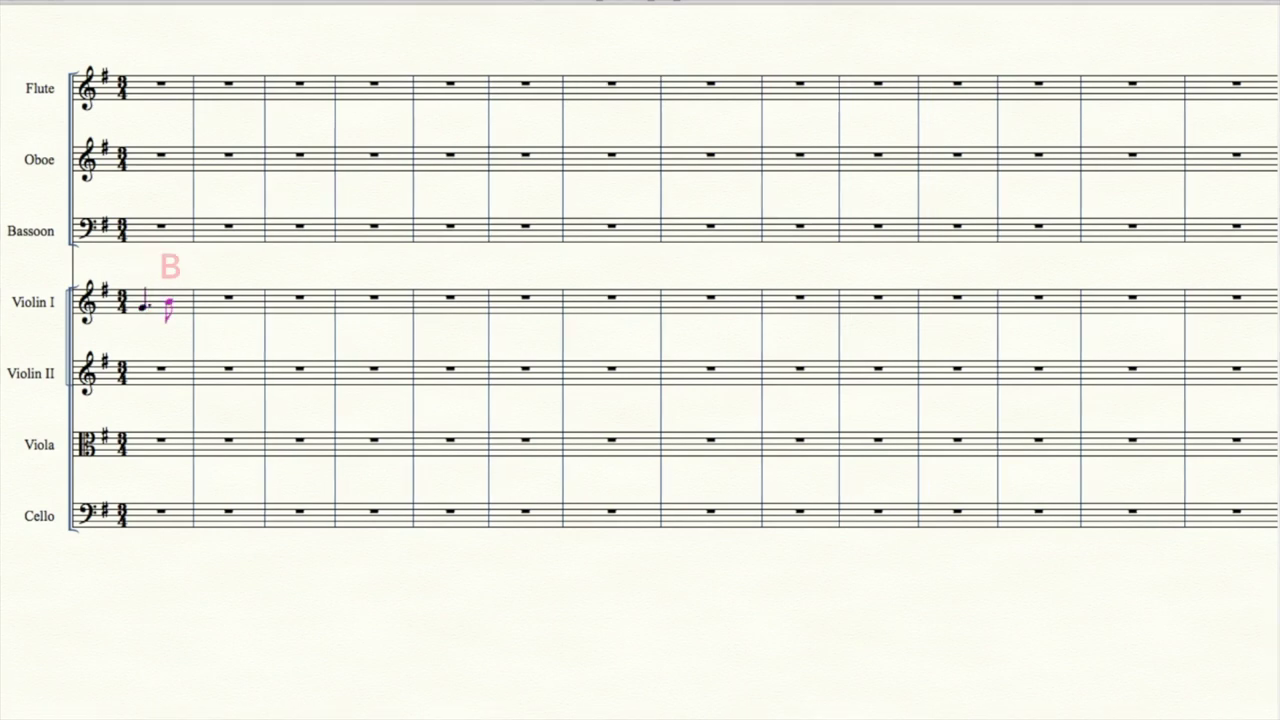
pyautogui.press('d')
pyautogui.press('b')
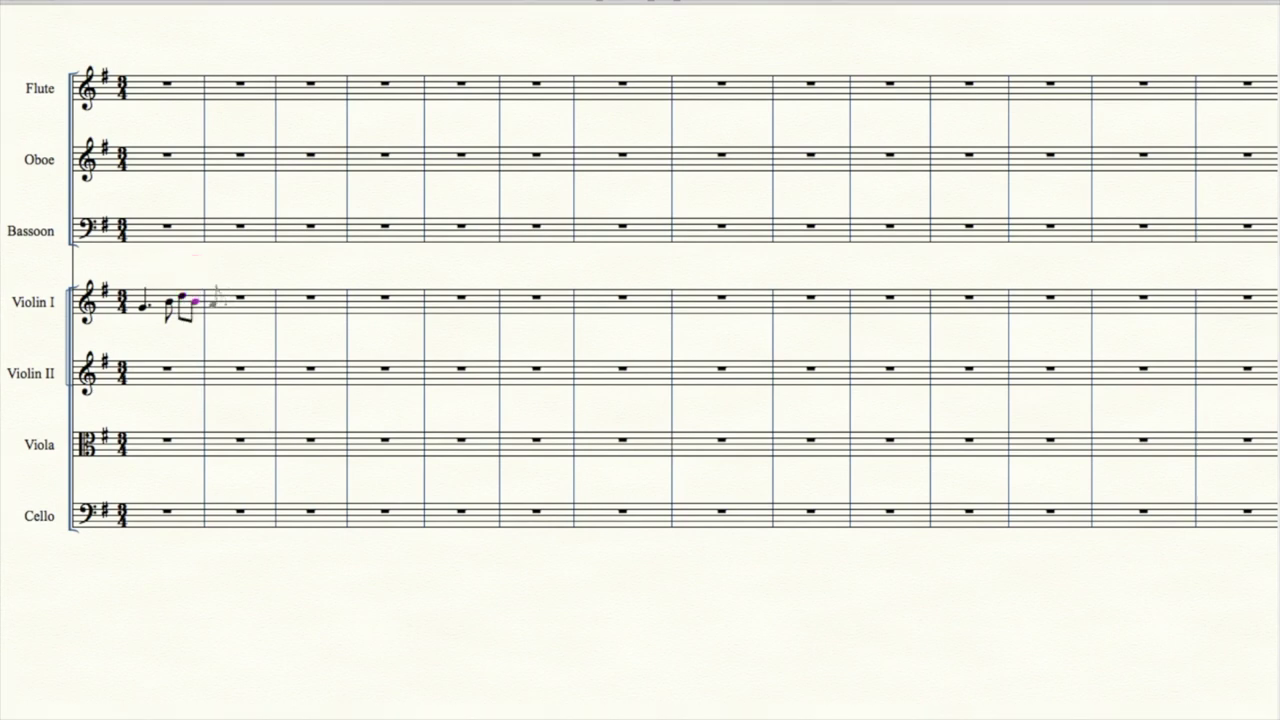
# Step: Fill bar 2 with a dotted A, F# sixteenth, quarter G and rest, then play it back
pyautogui.press('a')
pyautogui.press('f')
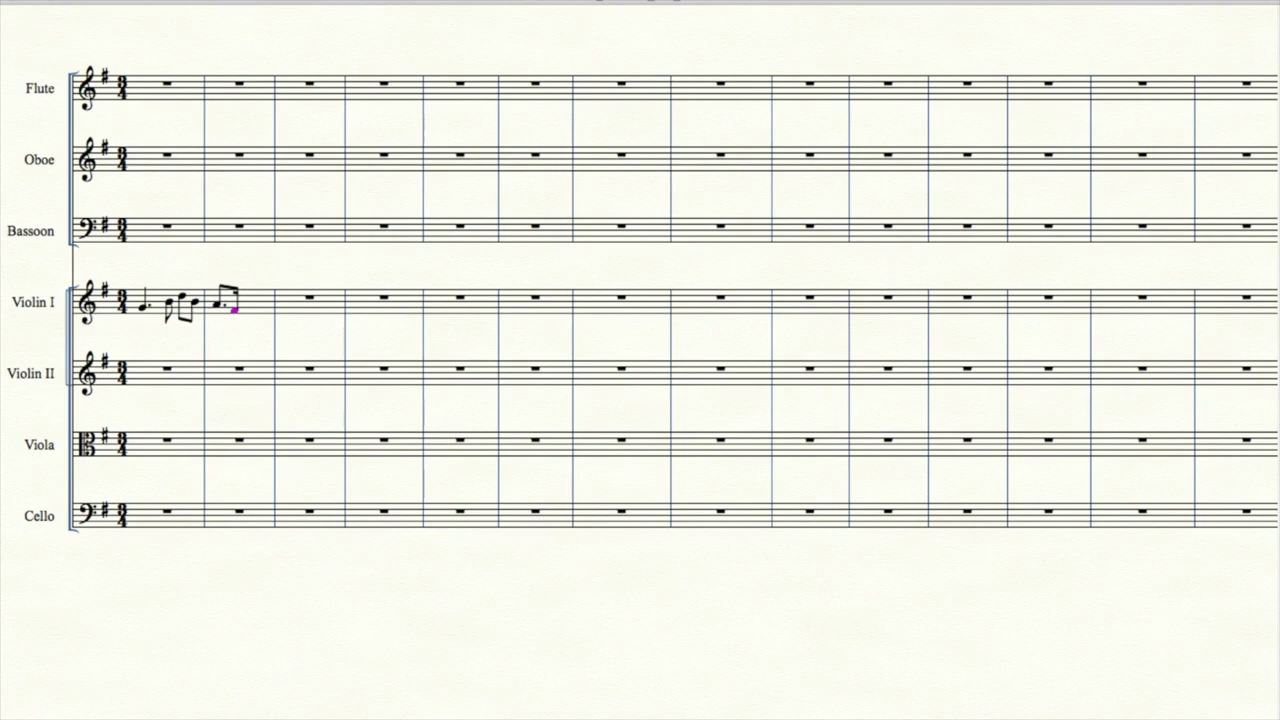
pyautogui.press('5')
pyautogui.press('g')
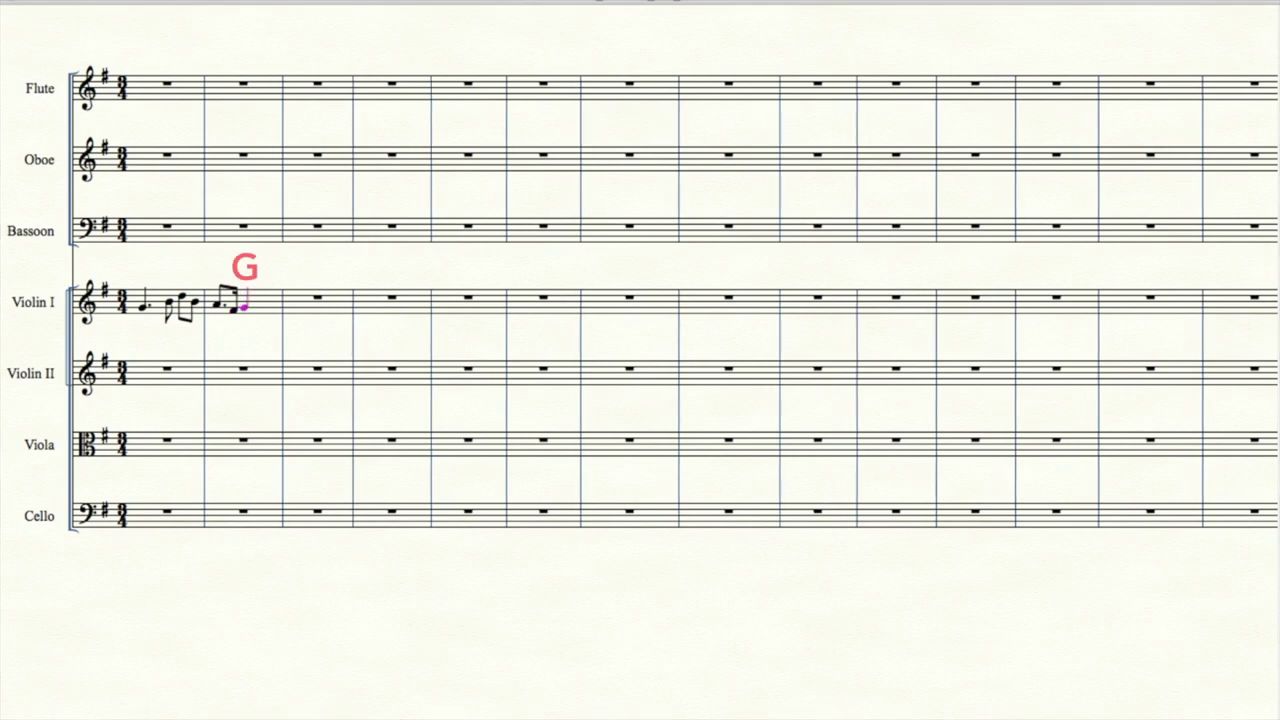
pyautogui.press('Escape')
pyautogui.press('space')
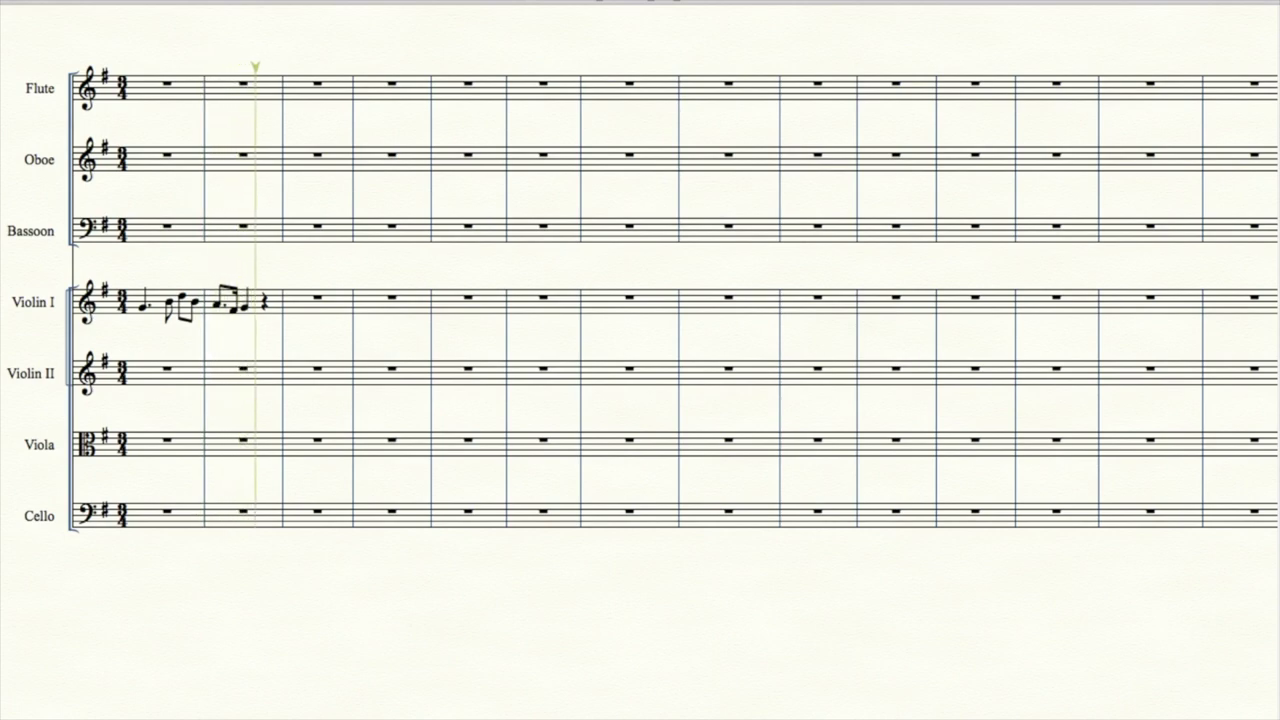
pyautogui.press('space')
# Step: Fill Violin II bars 1–2 with an eighth rest then alternating C and D eighth notes
pyautogui.press('4')
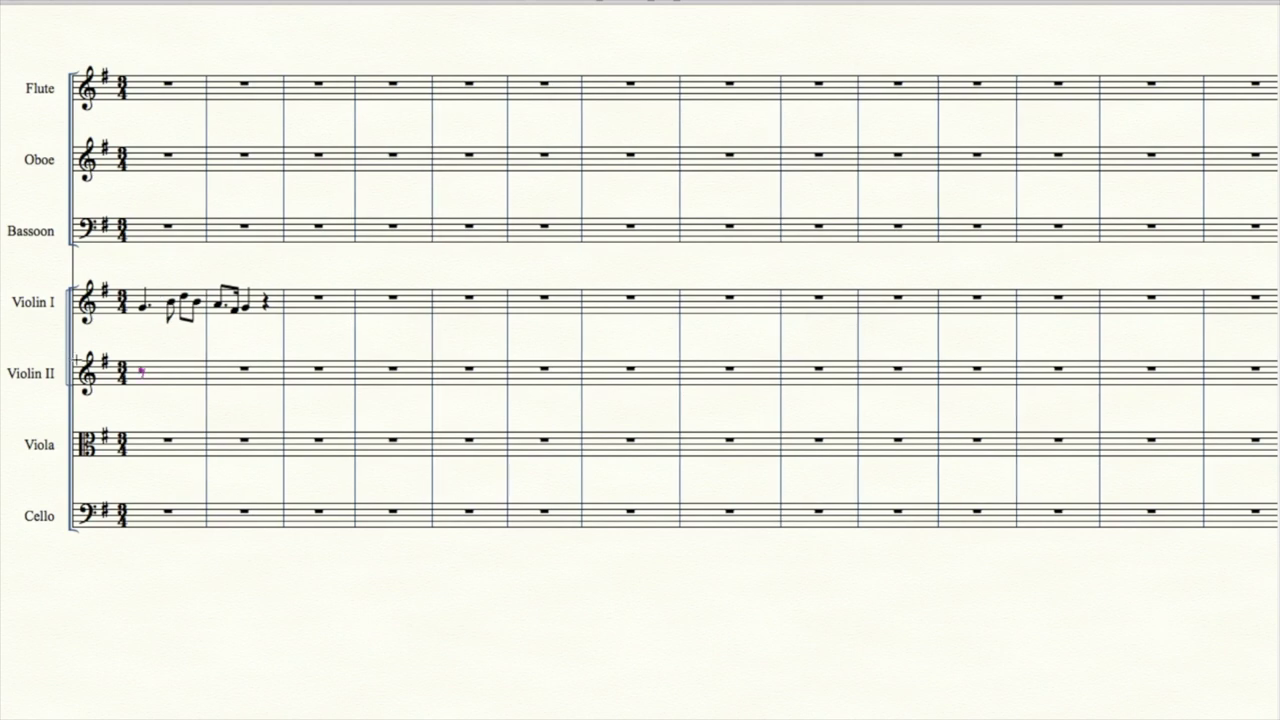
pyautogui.click(155, 385)
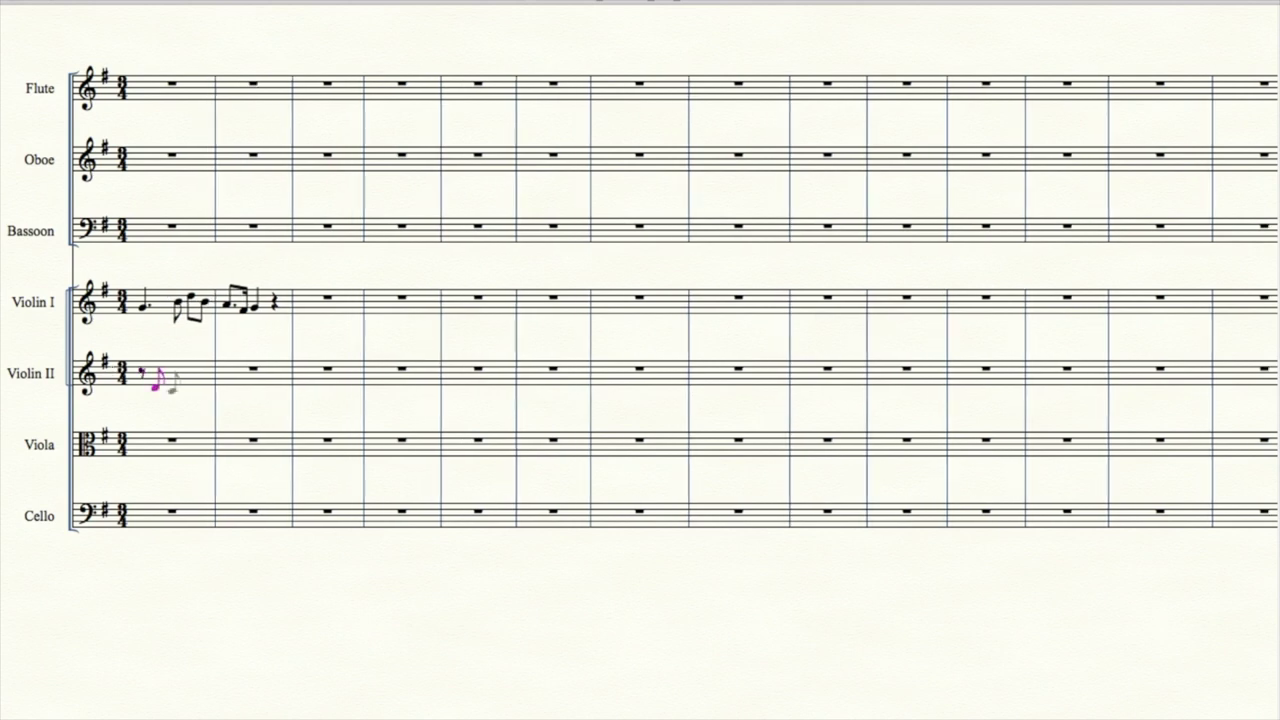
pyautogui.click(174, 392)
pyautogui.click(187, 386)
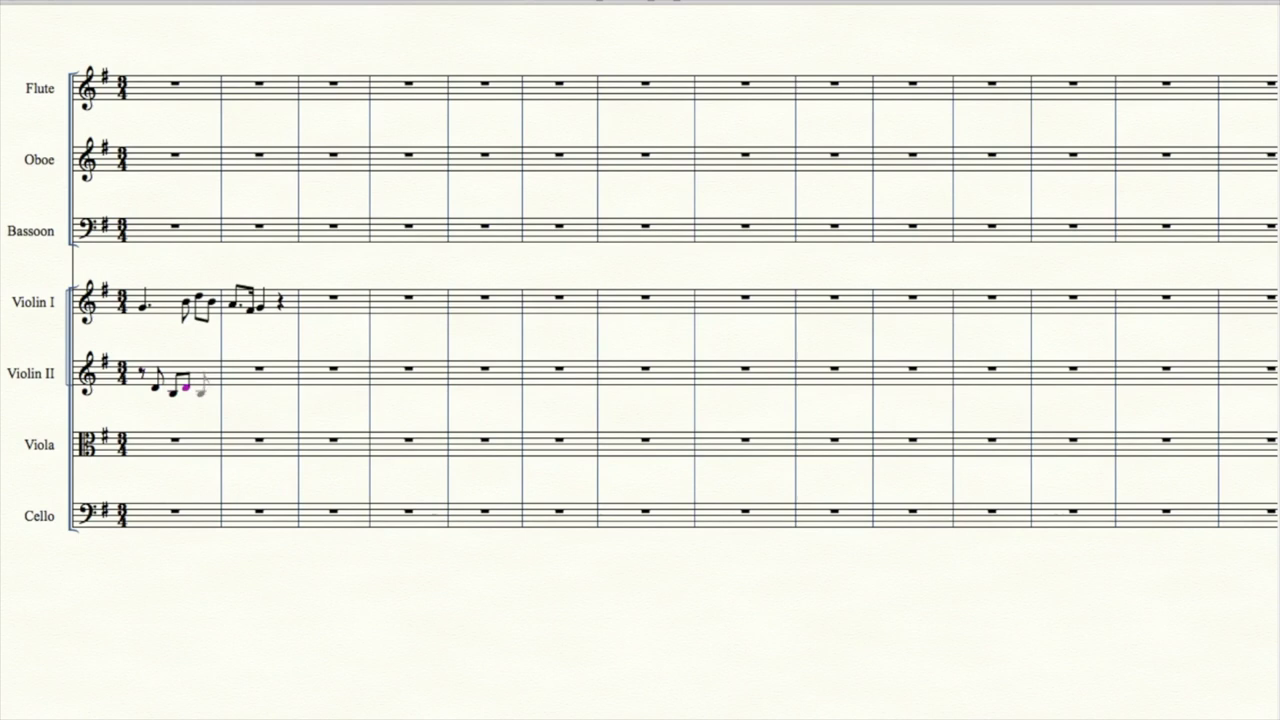
pyautogui.click(199, 392)
pyautogui.click(213, 386)
pyautogui.click(227, 392)
pyautogui.click(244, 386)
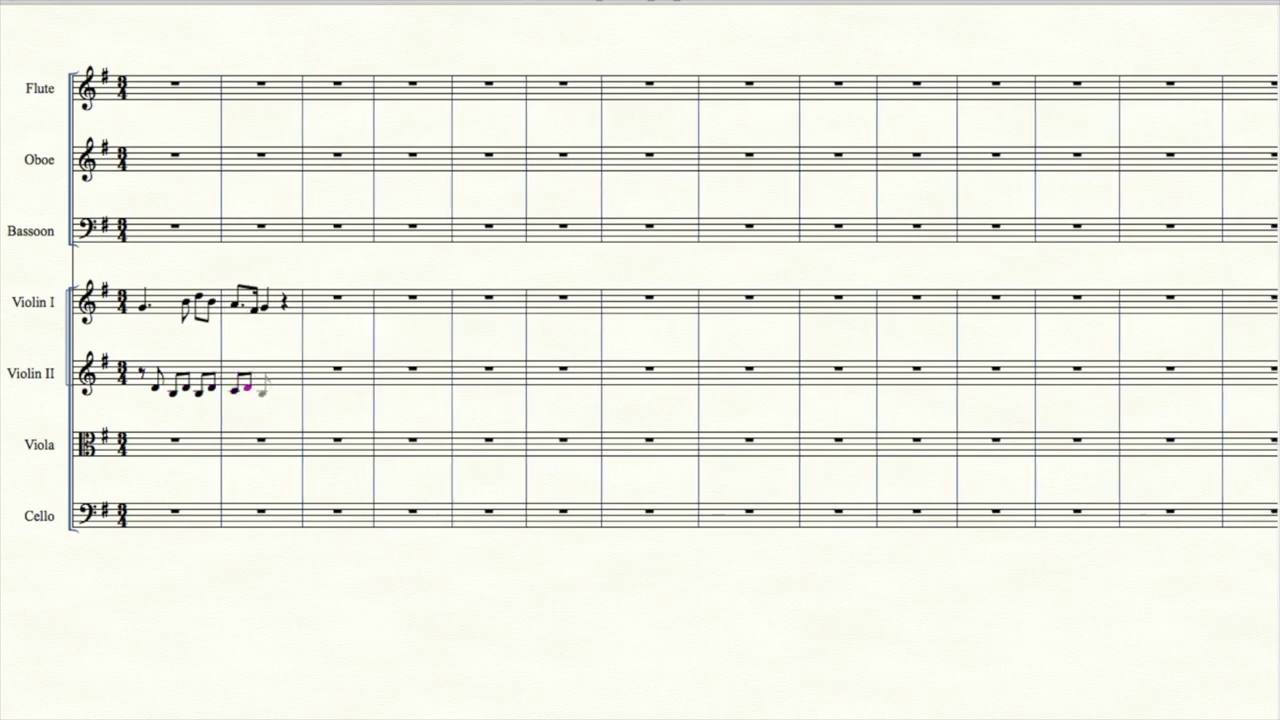
pyautogui.click(263, 392)
pyautogui.click(277, 386)
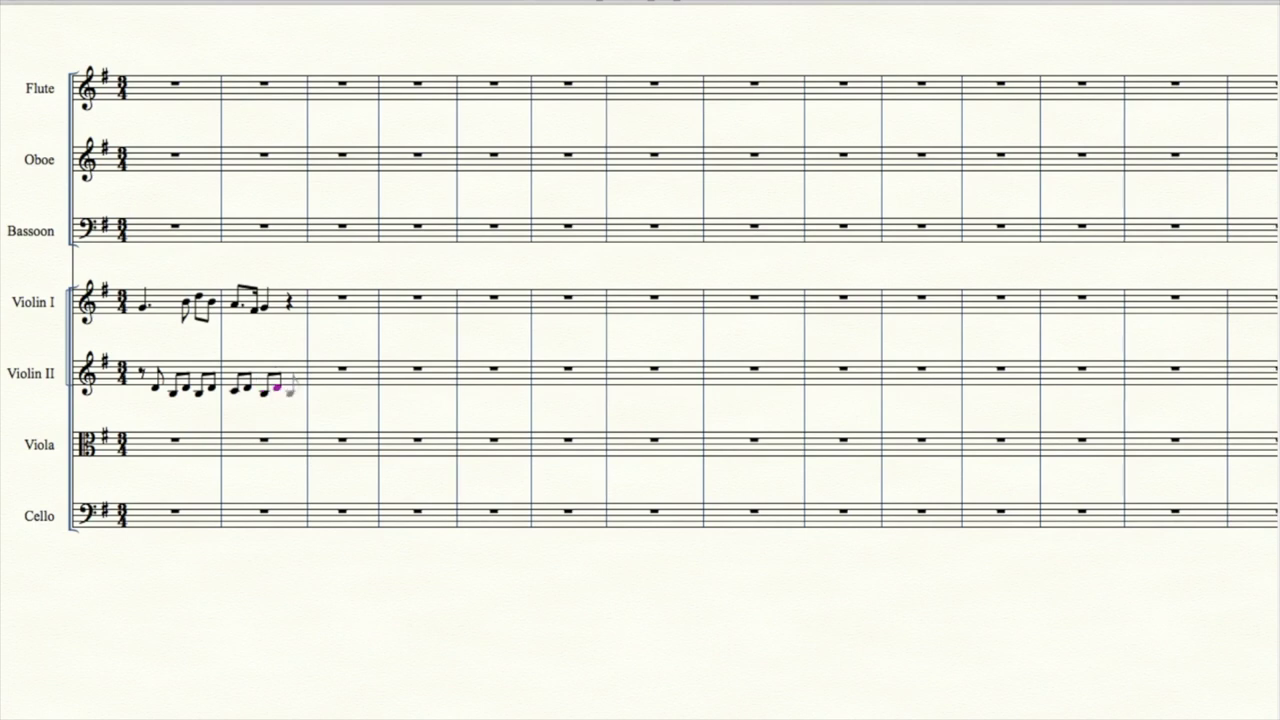
pyautogui.click(288, 392)
pyautogui.click(300, 386)
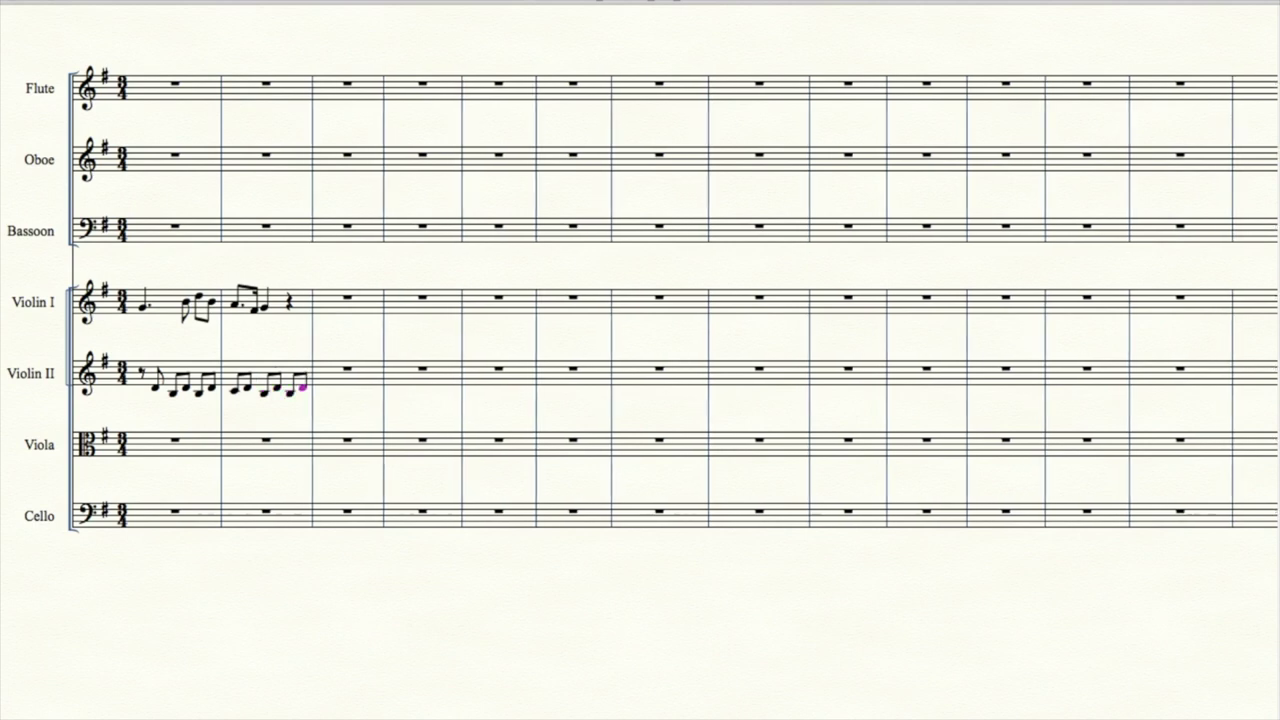
# Step: Add p dynamics under the first notes of Violin I and Violin II, then play the score
pyautogui.press('Escape')
pyautogui.press('space')
pyautogui.hotkey('ctrl', 'e')
pyautogui.hotkey('ctrl', 'p')
pyautogui.hotkey('ctrl', 'e')
pyautogui.hotkey('ctrl', 'p')
pyautogui.press('space')
# Step: Enter Violin I bars 3–4: dotted note, beamed eighths, closing quarter and rest, then play back
pyautogui.click(329, 297)
pyautogui.press('4')
pyautogui.click(352, 300)
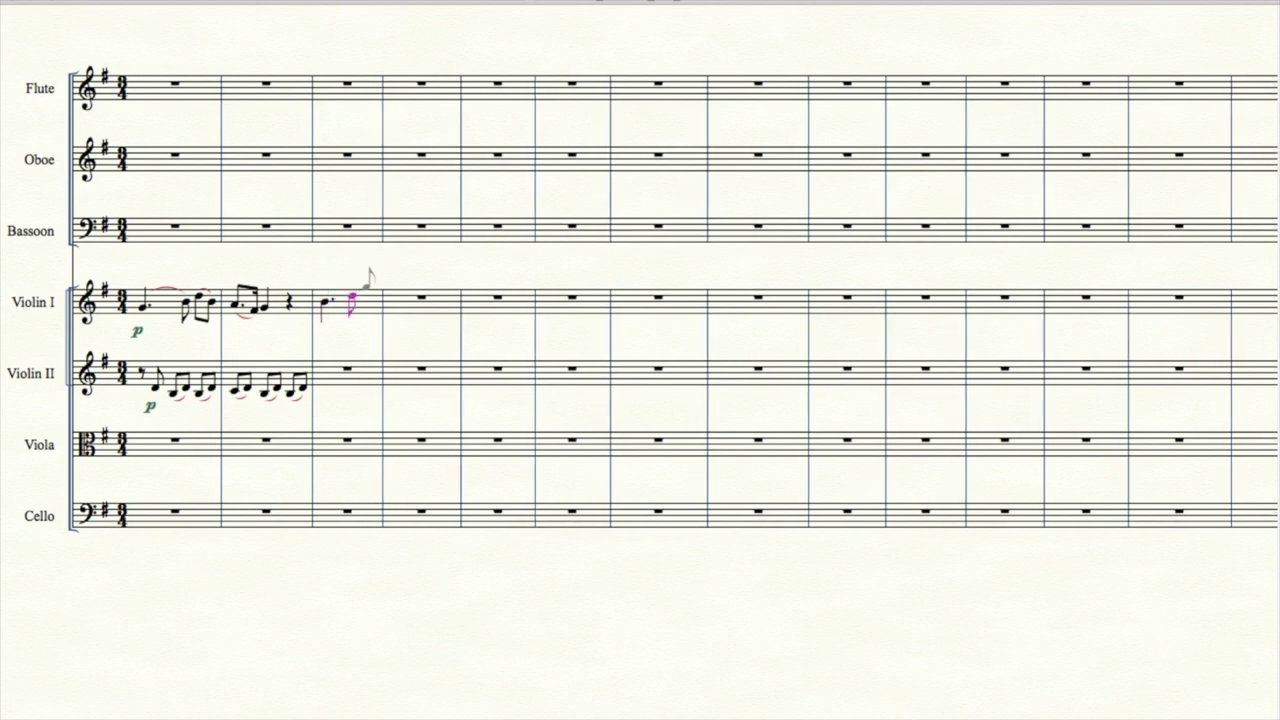
pyautogui.click(378, 296)
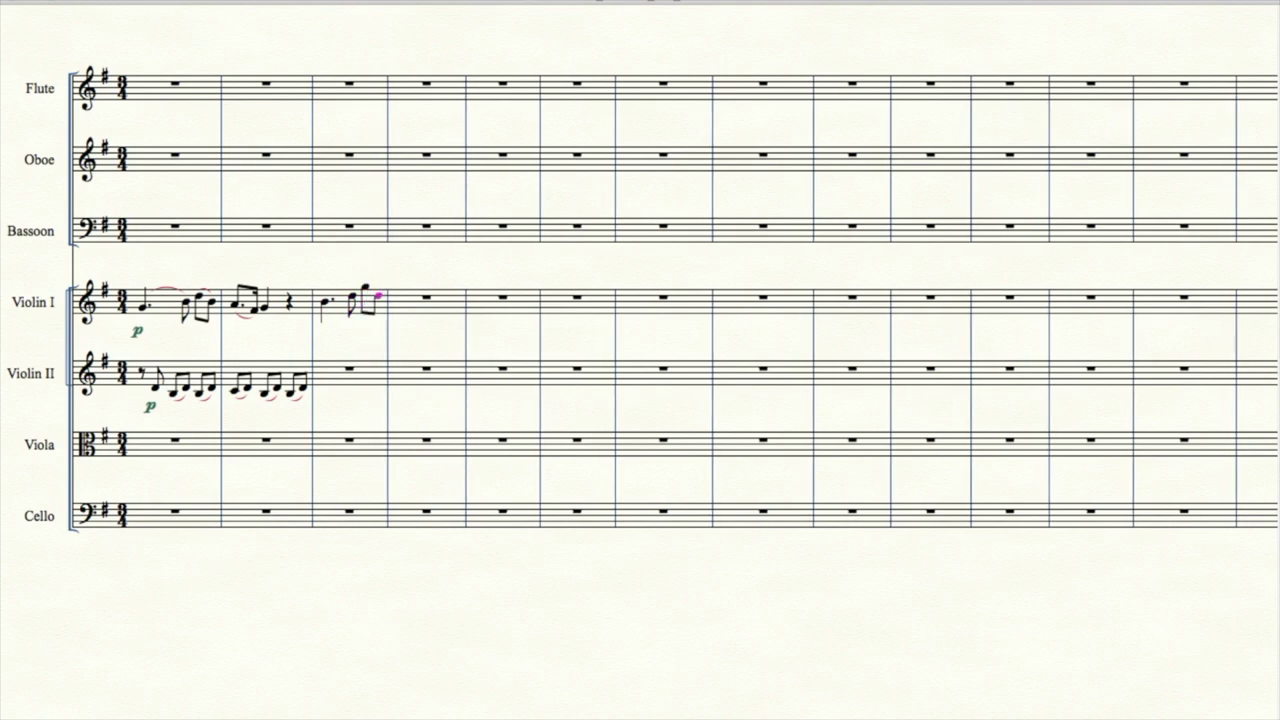
pyautogui.click(400, 297)
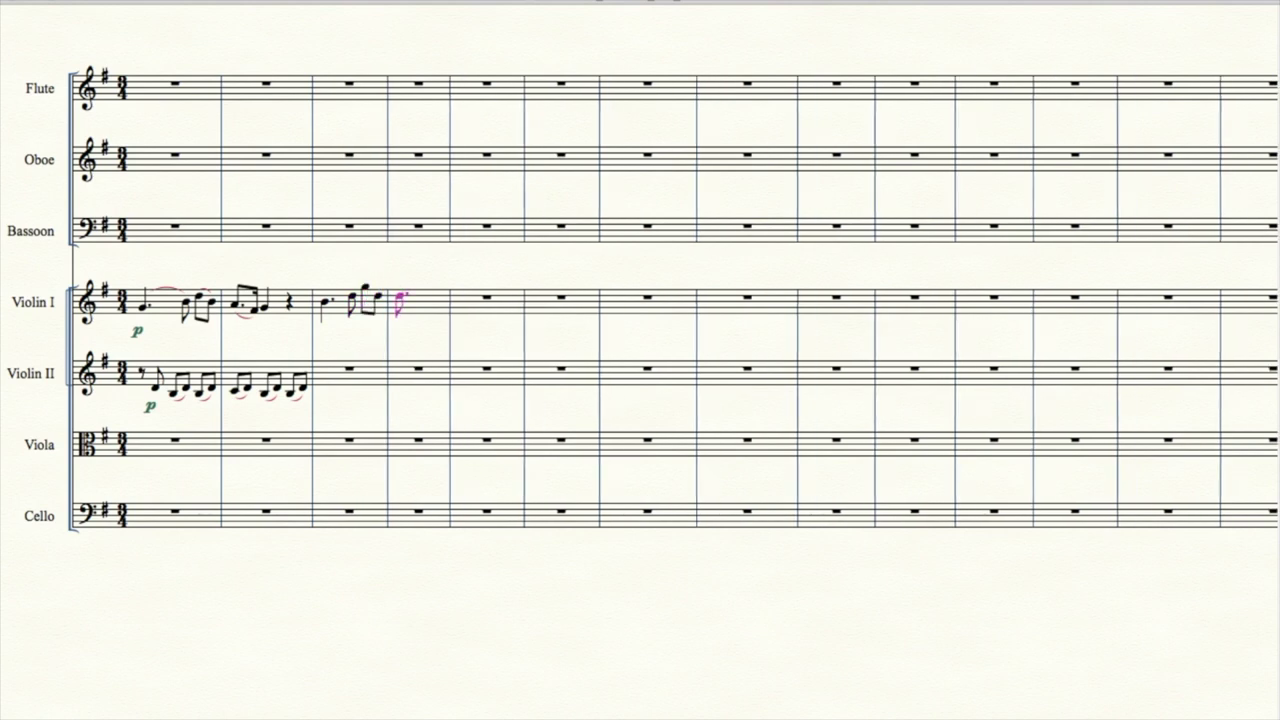
pyautogui.click(414, 298)
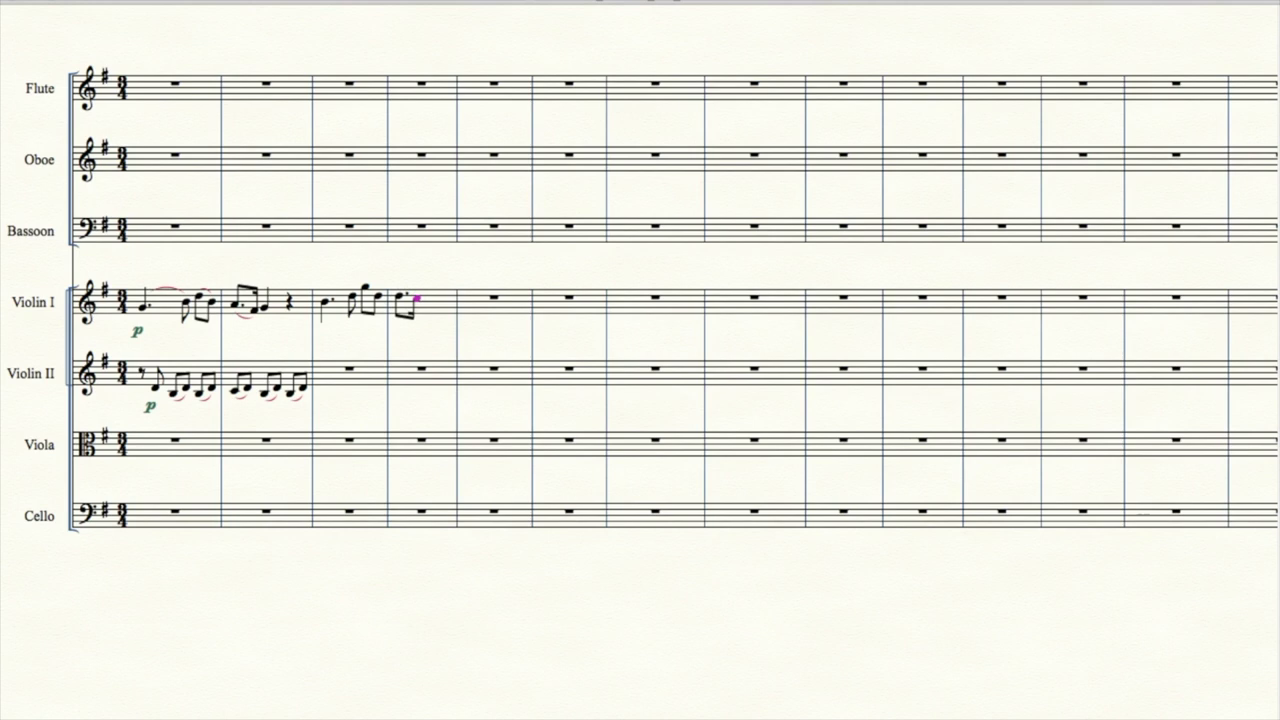
pyautogui.click(426, 303)
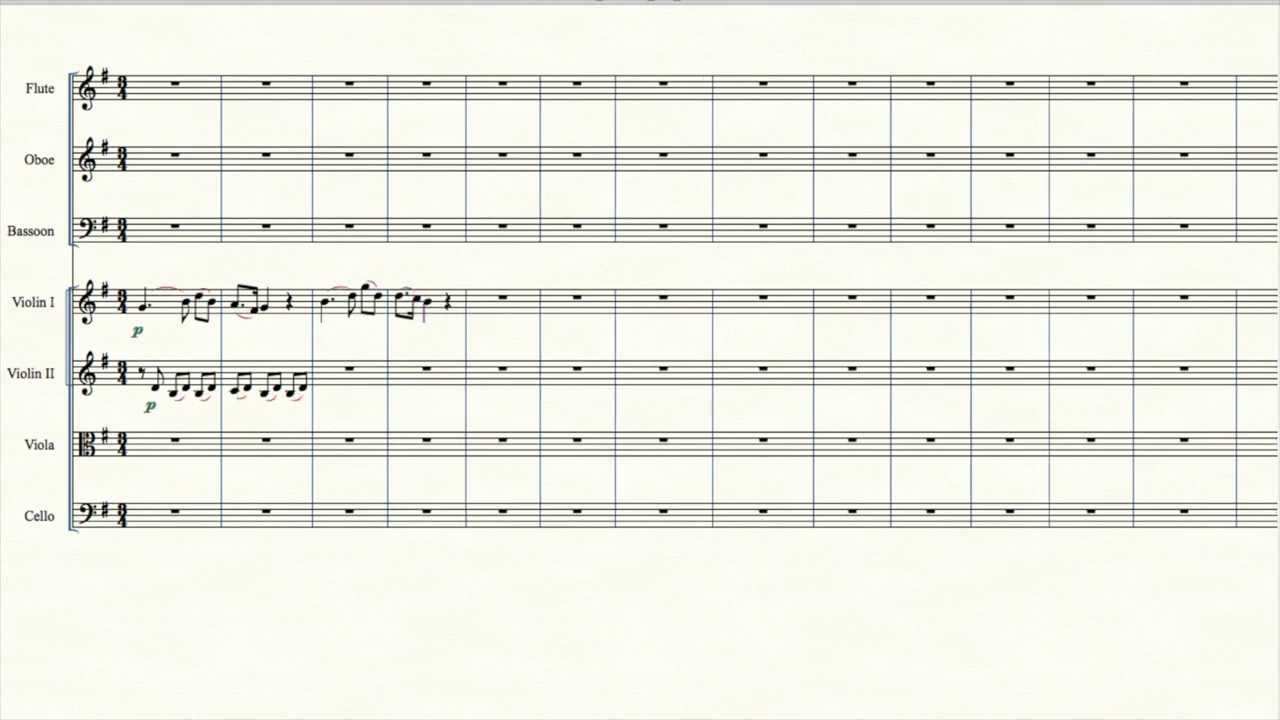
pyautogui.press('space')
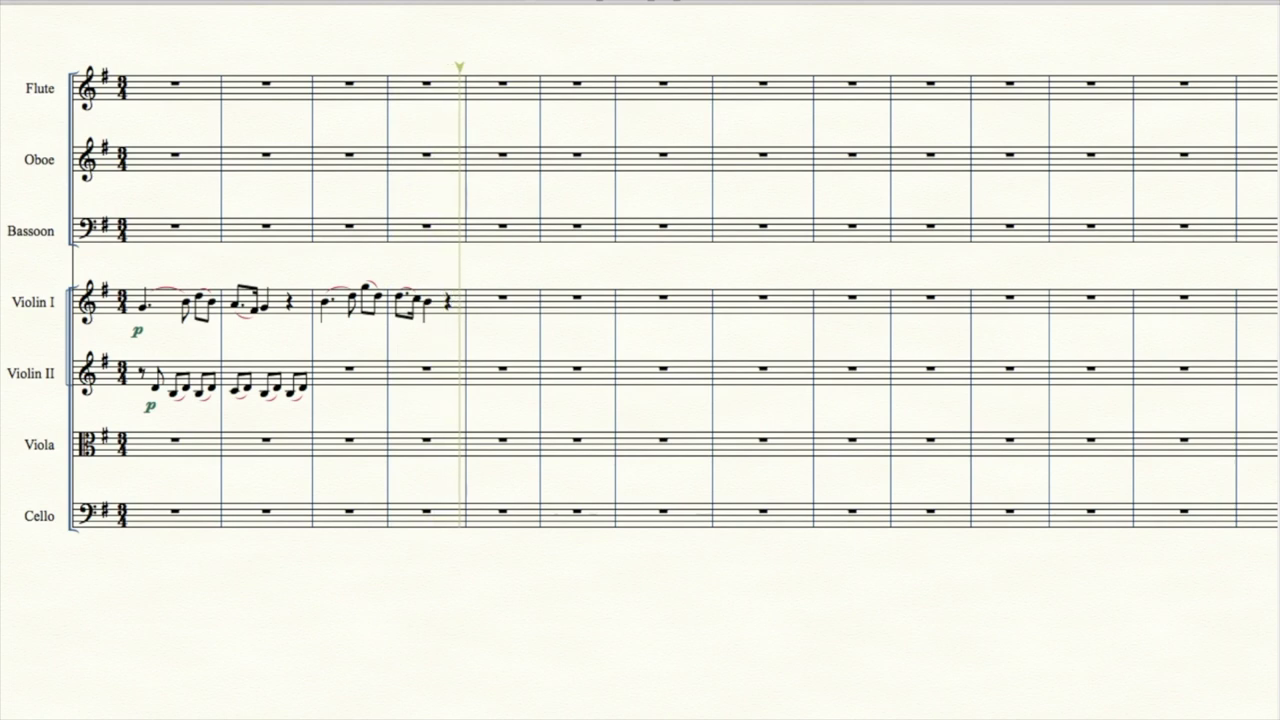
pyautogui.press('space')
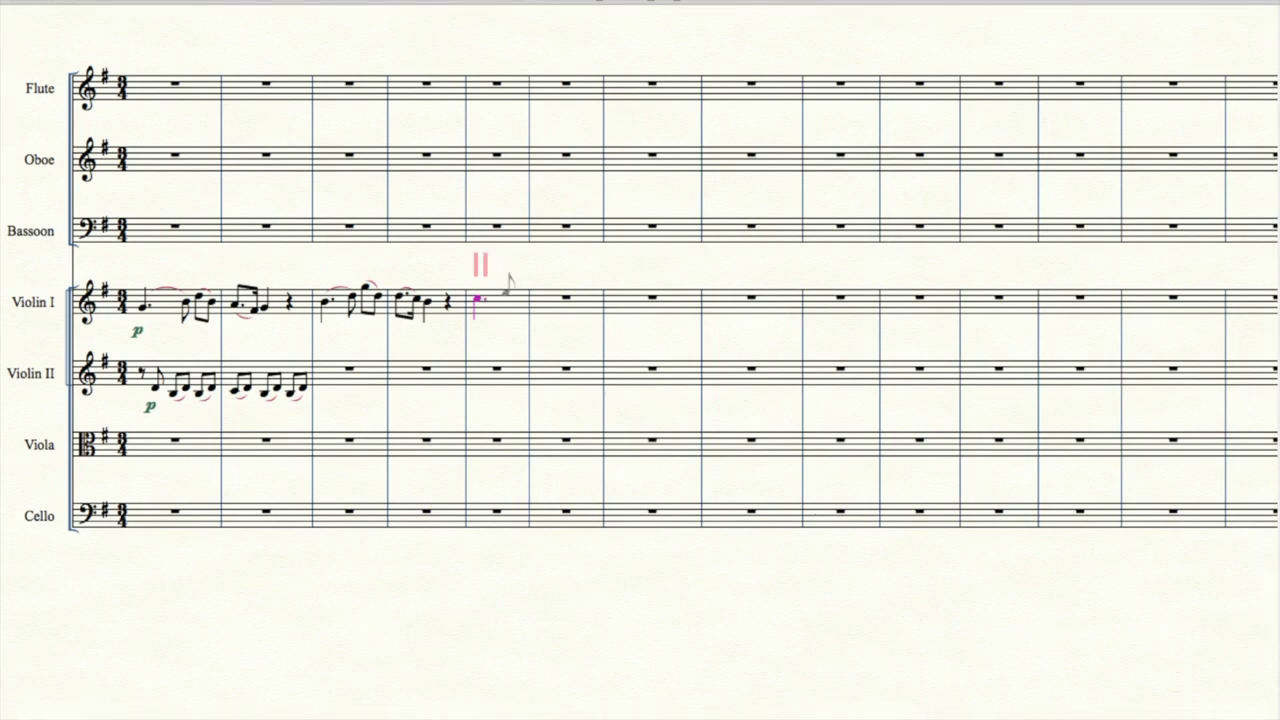
# Step: Add the next two notes of the new phrase in Violin I bar 5
pyautogui.click(506, 292)
pyautogui.click(520, 294)
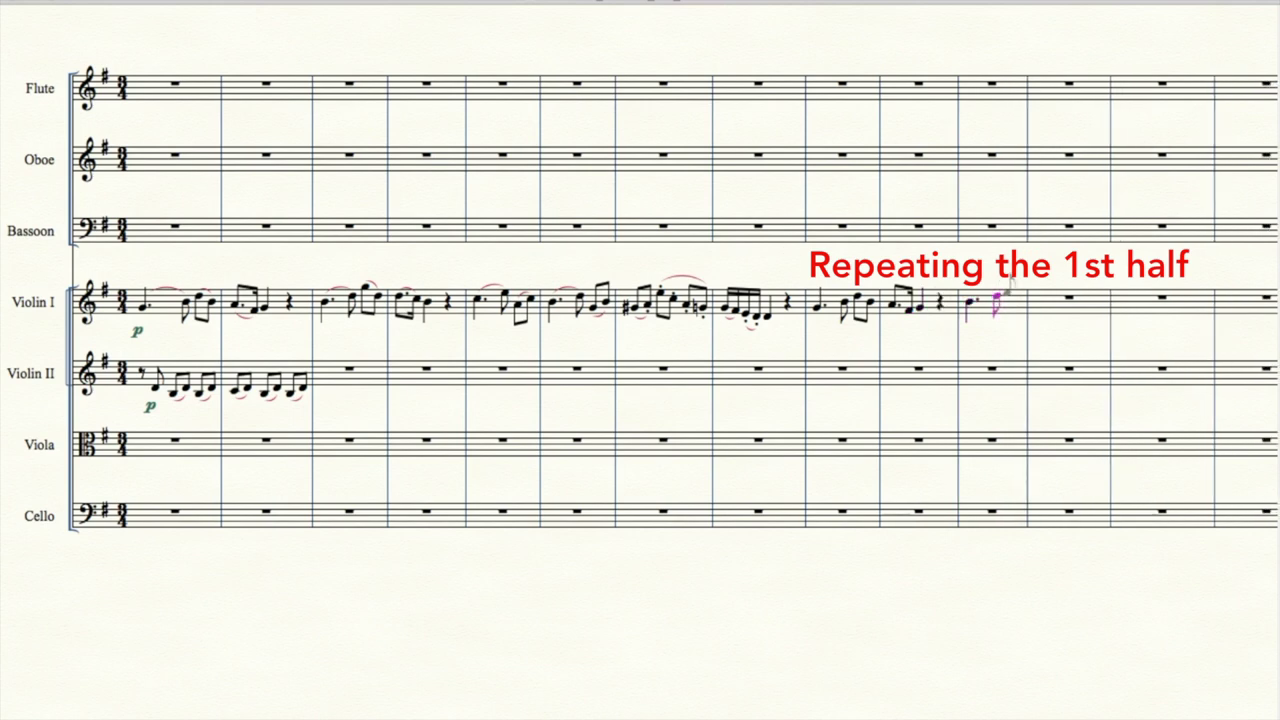
# Step: Paste the repeated melody from bars 9–12 into the Flute's bars 9–12
pyautogui.keyDown('shift'); pyautogui.click(1072, 310); pyautogui.keyUp('shift')
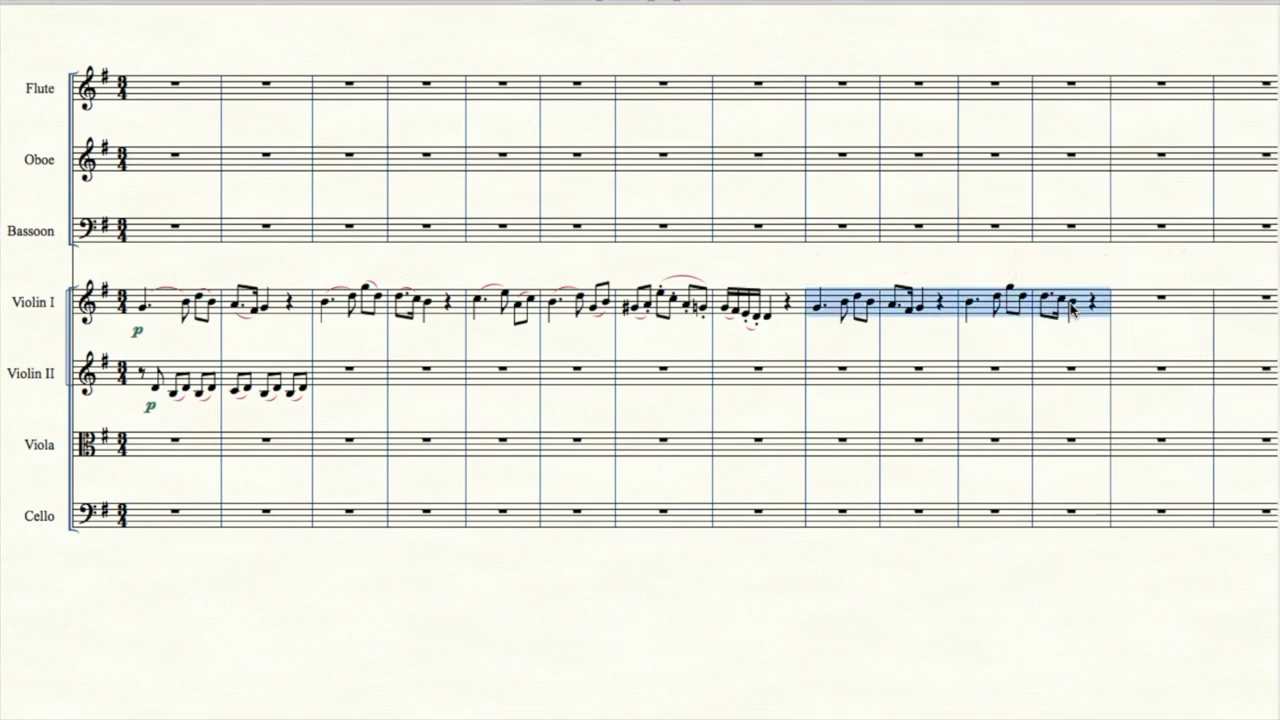
pyautogui.keyDown('alt'); pyautogui.click(830, 88); pyautogui.keyUp('alt')
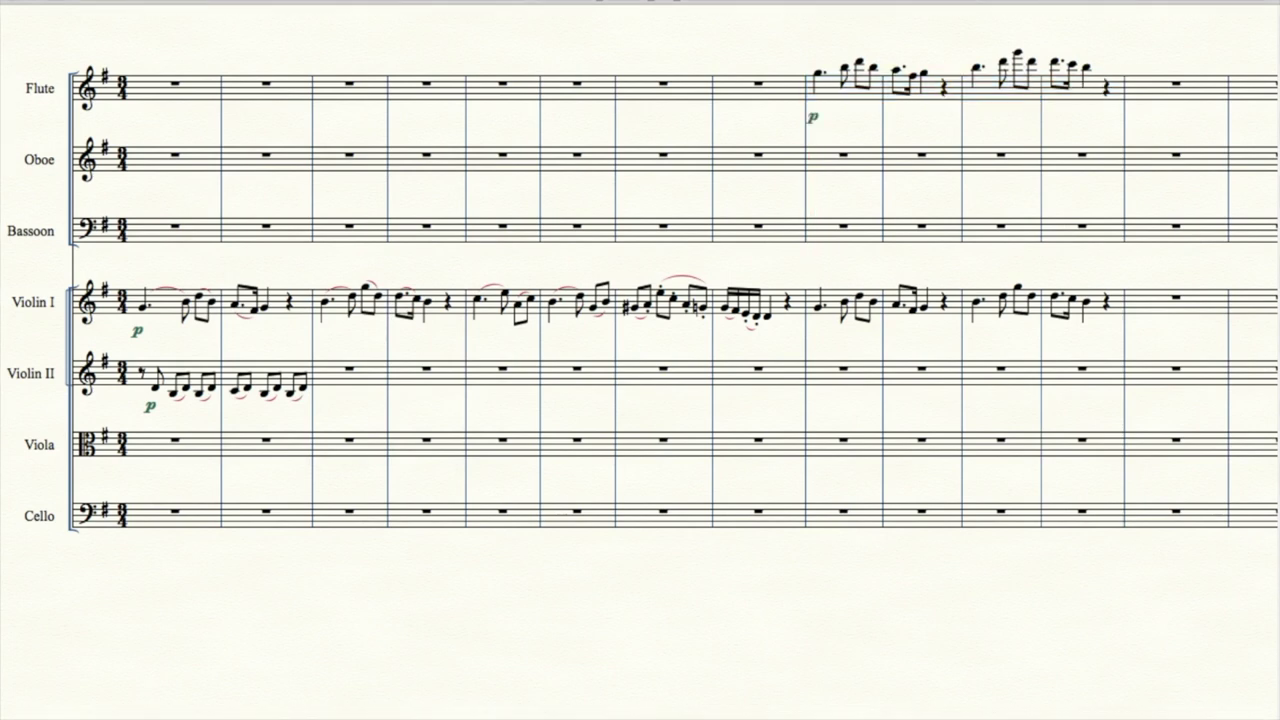
pyautogui.hscroll(5, 125, 668)
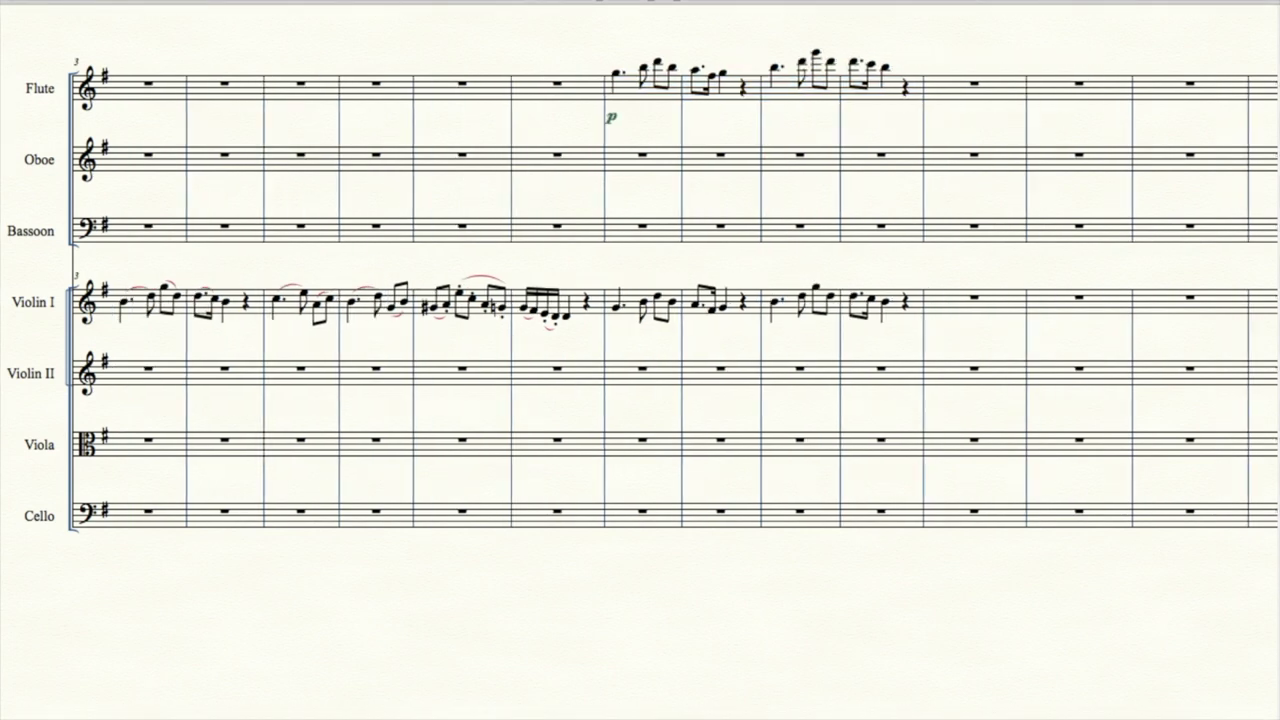
# Step: Enter the repeated opening figure in Violin I bars 13–15
pyautogui.click(781, 300)
pyautogui.click(808, 292)
pyautogui.click(820, 304)
pyautogui.click(830, 298)
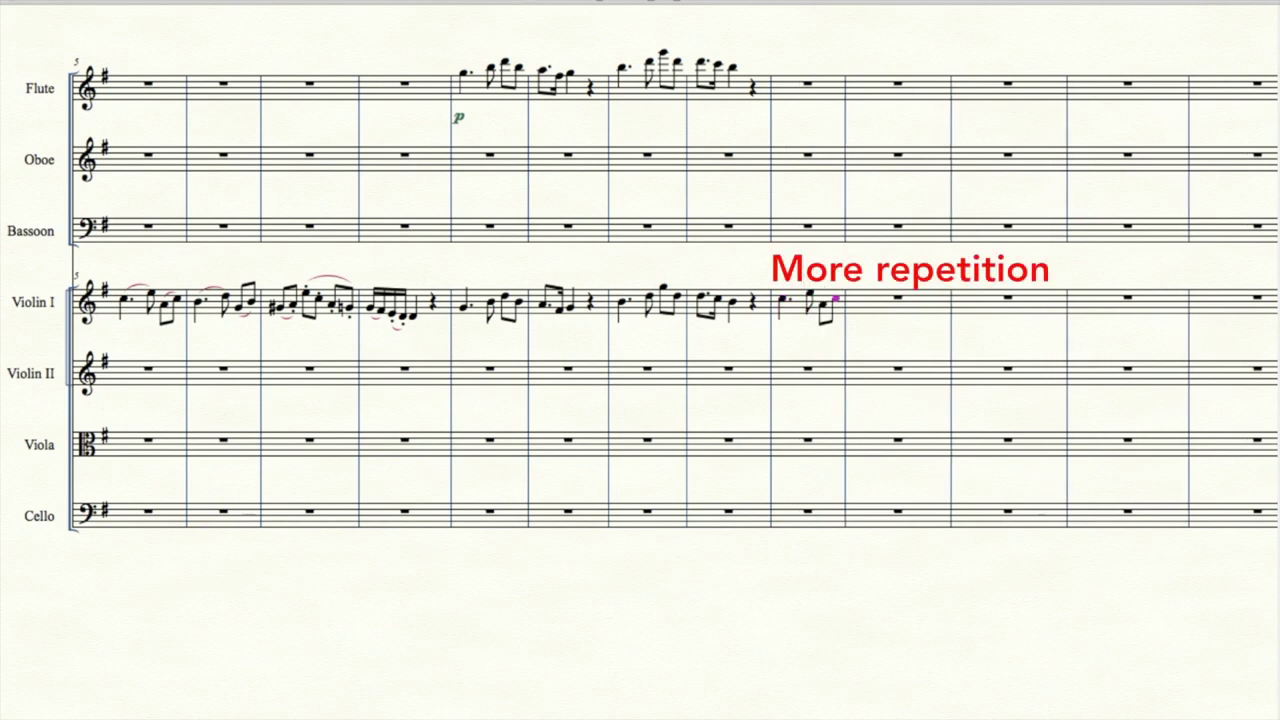
pyautogui.click(857, 300)
pyautogui.click(885, 298)
pyautogui.click(898, 304)
pyautogui.click(912, 298)
# Step: Add G#, A, C, C in bar 16 and close the Violin I phrase on G
pyautogui.click(932, 305)
pyautogui.click(945, 302)
pyautogui.click(957, 296)
pyautogui.click(970, 296)
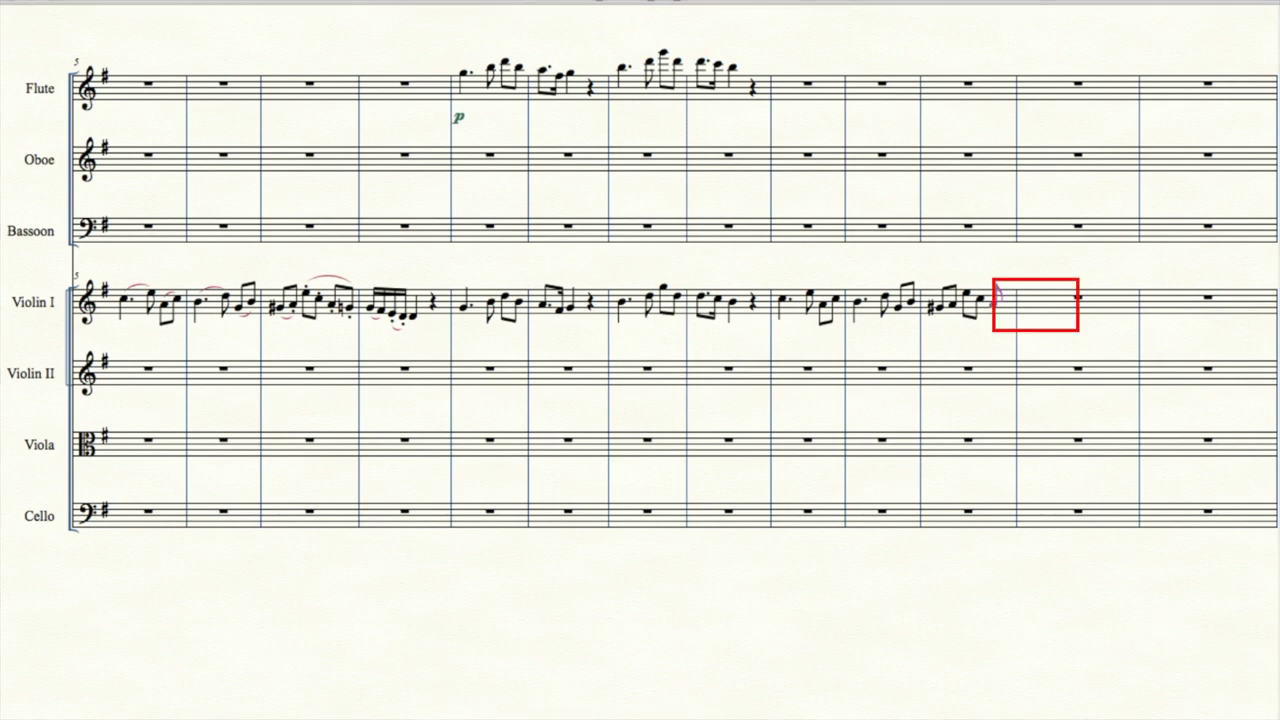
pyautogui.click(998, 296)
pyautogui.click(1003, 306)
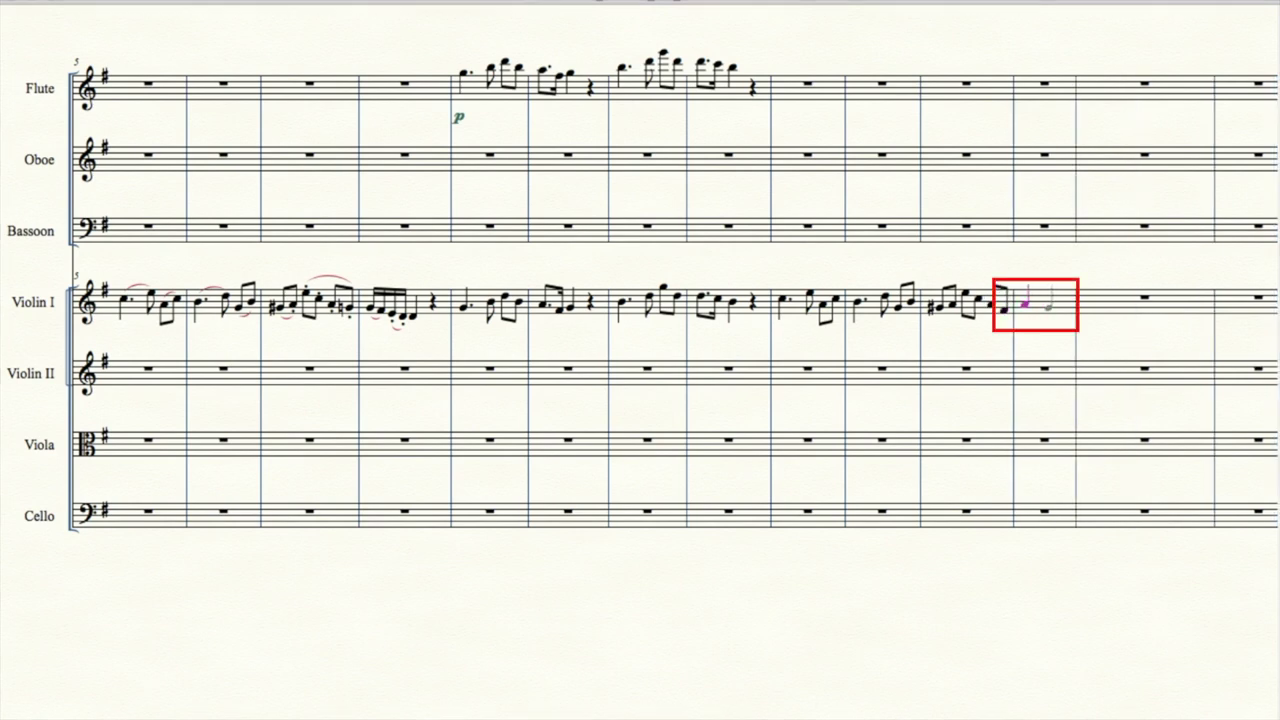
pyautogui.click(1026, 300)
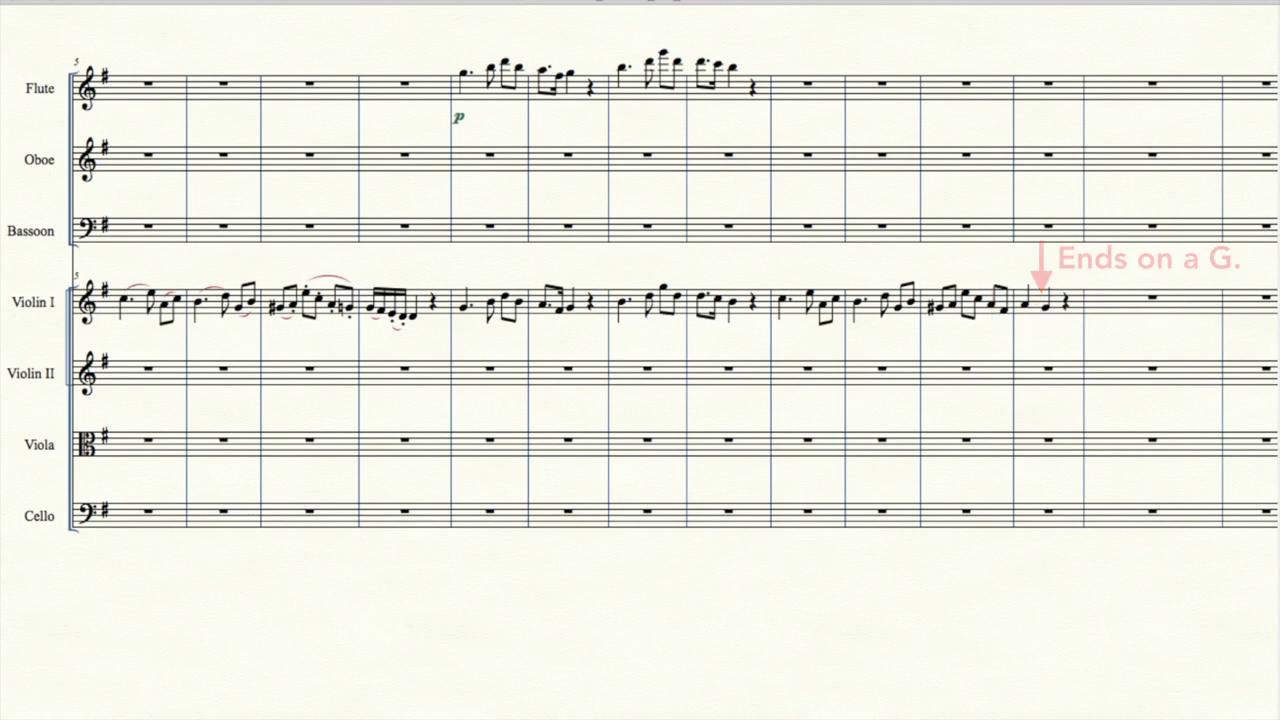
pyautogui.hotkey('ctrl', 'Home')
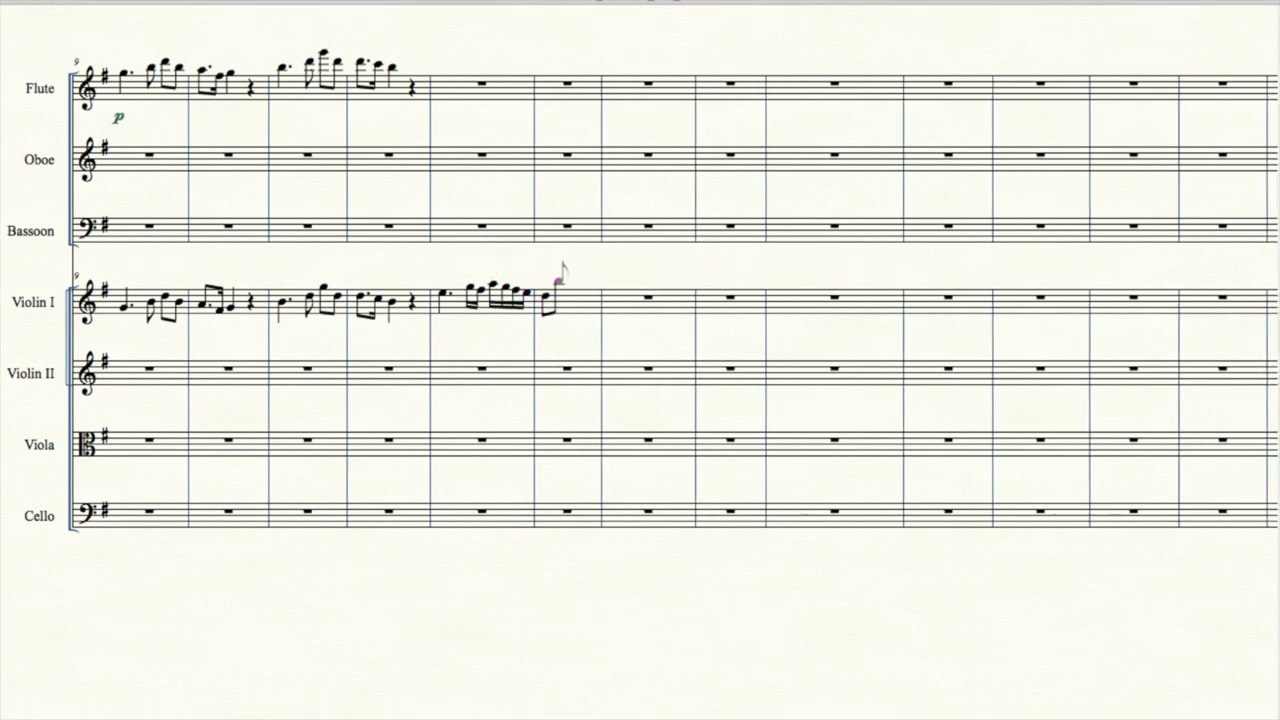
# Step: Complete Violin I measure 14 with its remaining beamed eighth notes
pyautogui.click(558, 282)
pyautogui.click(588, 284)
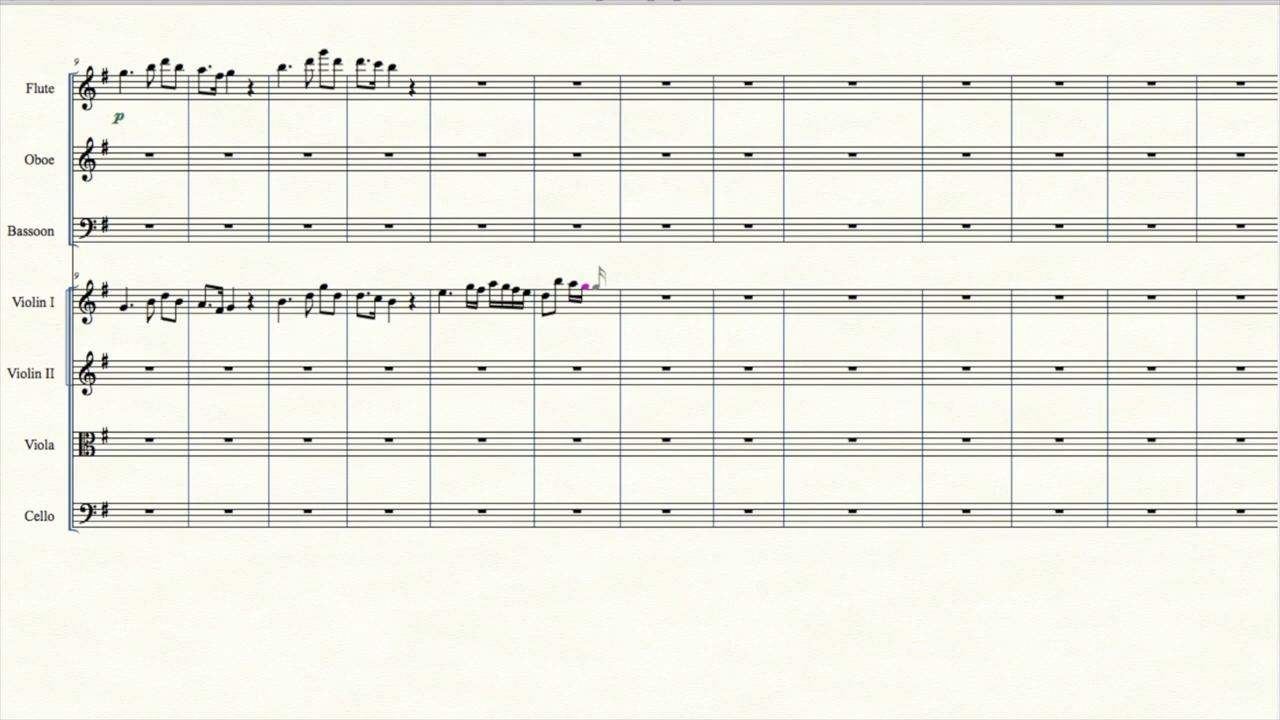
pyautogui.click(552, 274)
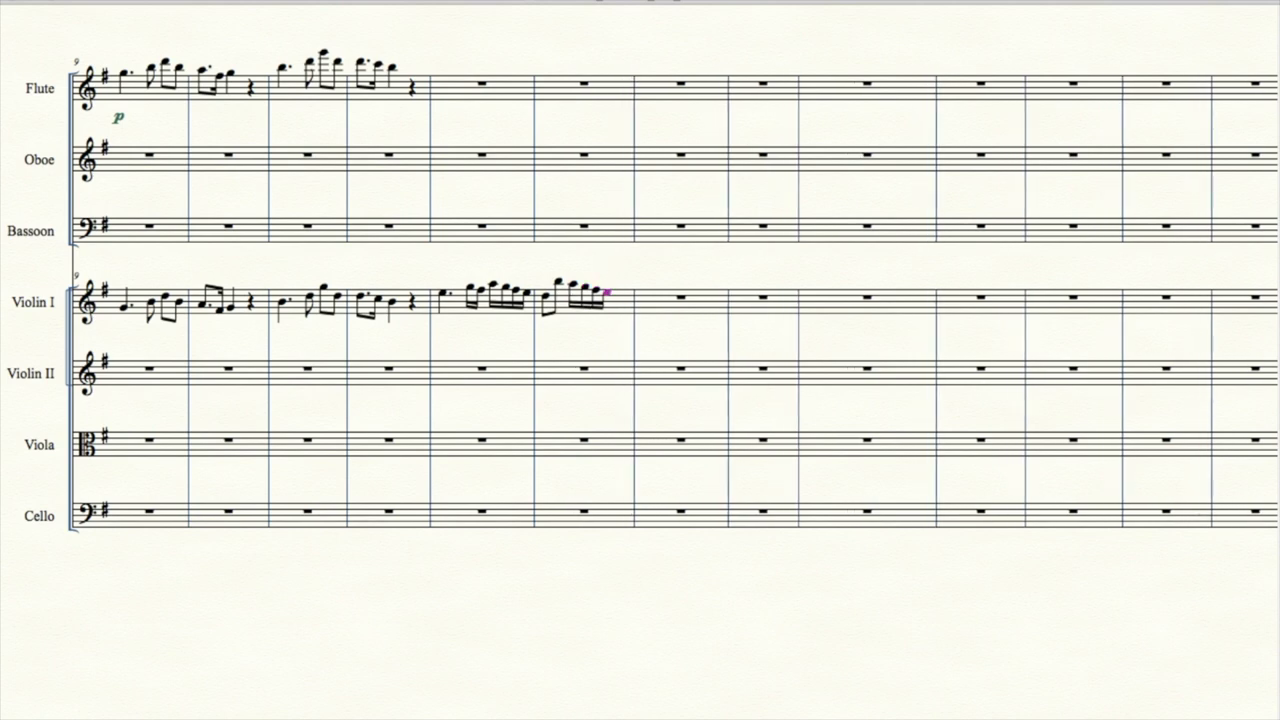
pyautogui.click(612, 297)
pyautogui.click(633, 282)
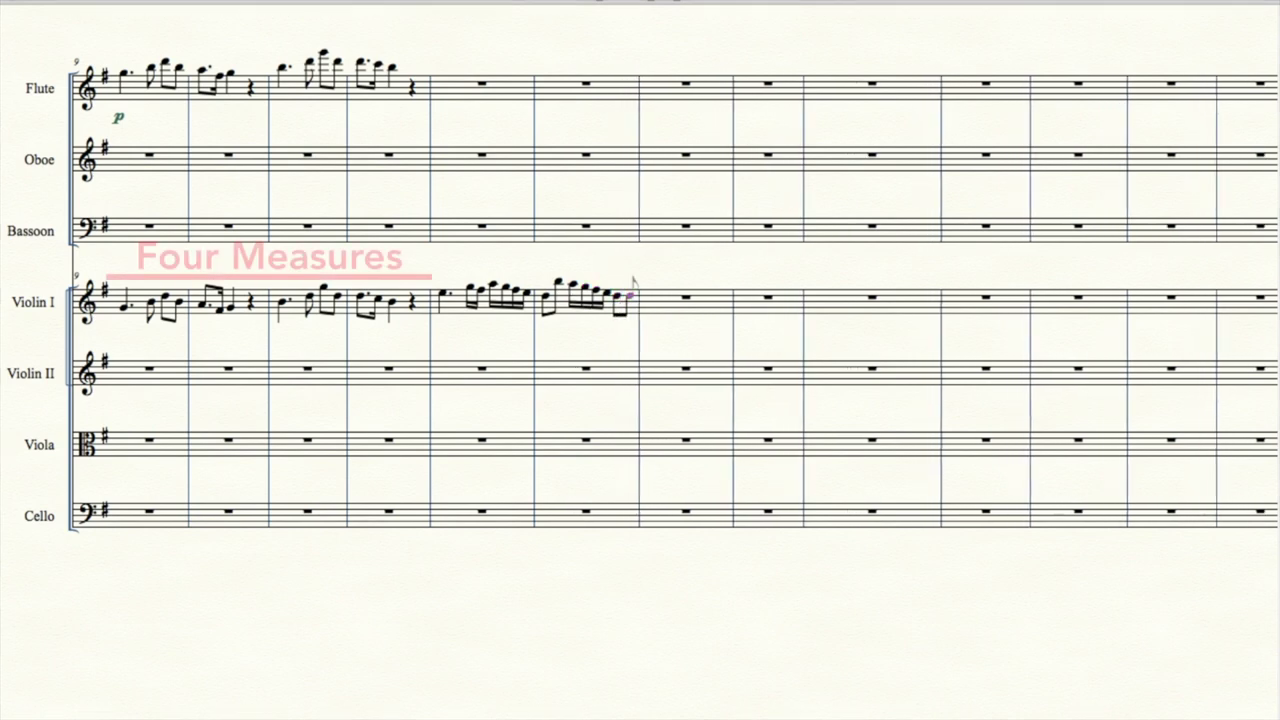
# Step: Fill measure 15 with opening notes followed by four beamed sixteenths
pyautogui.click(650, 292)
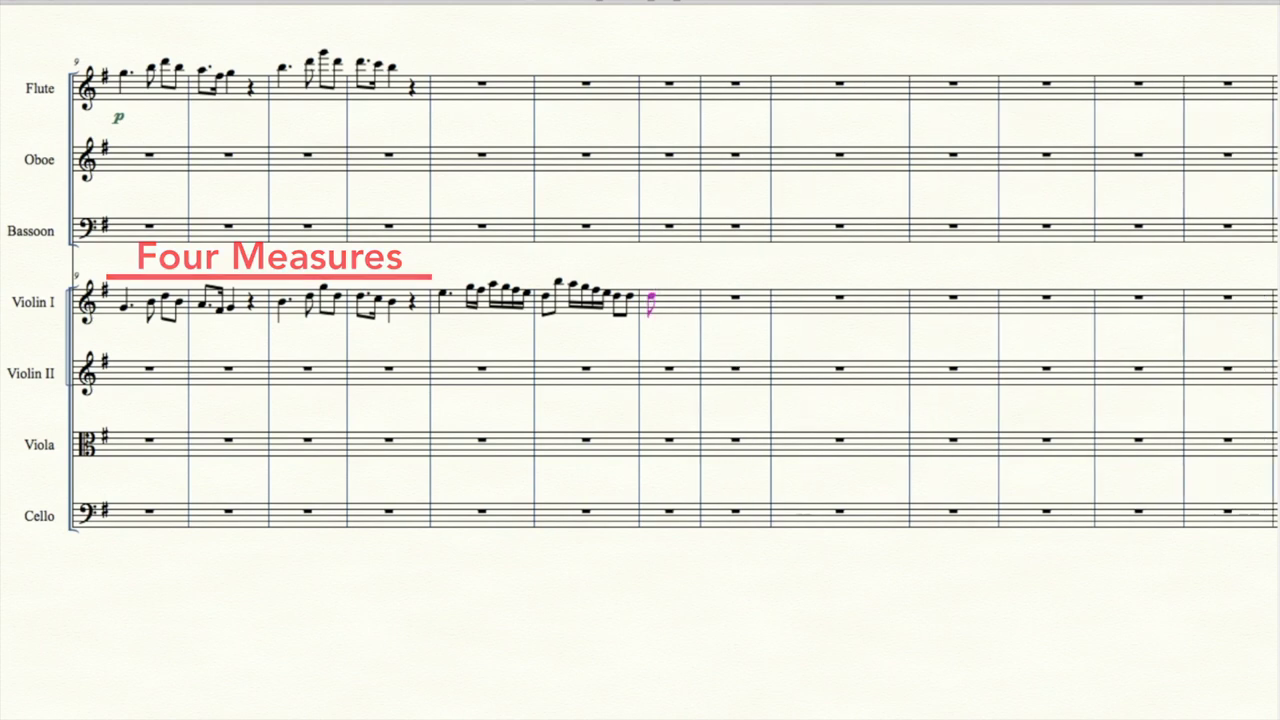
pyautogui.click(665, 297)
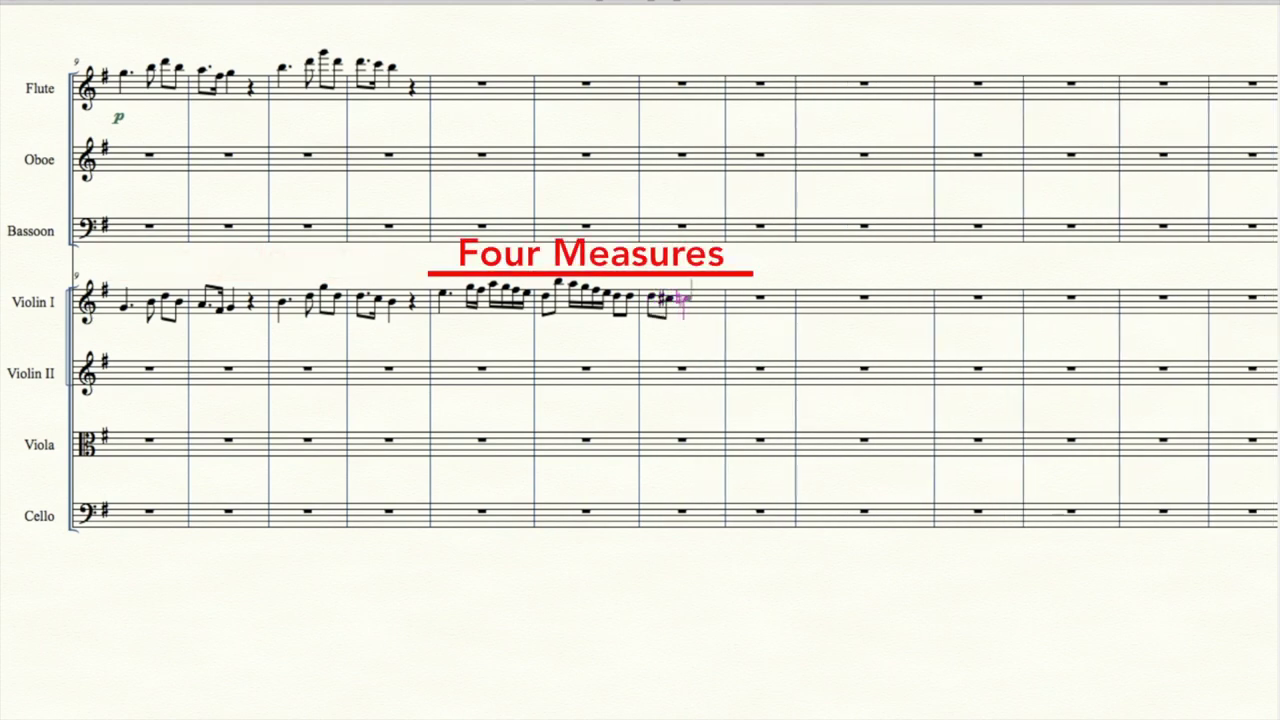
pyautogui.click(684, 298)
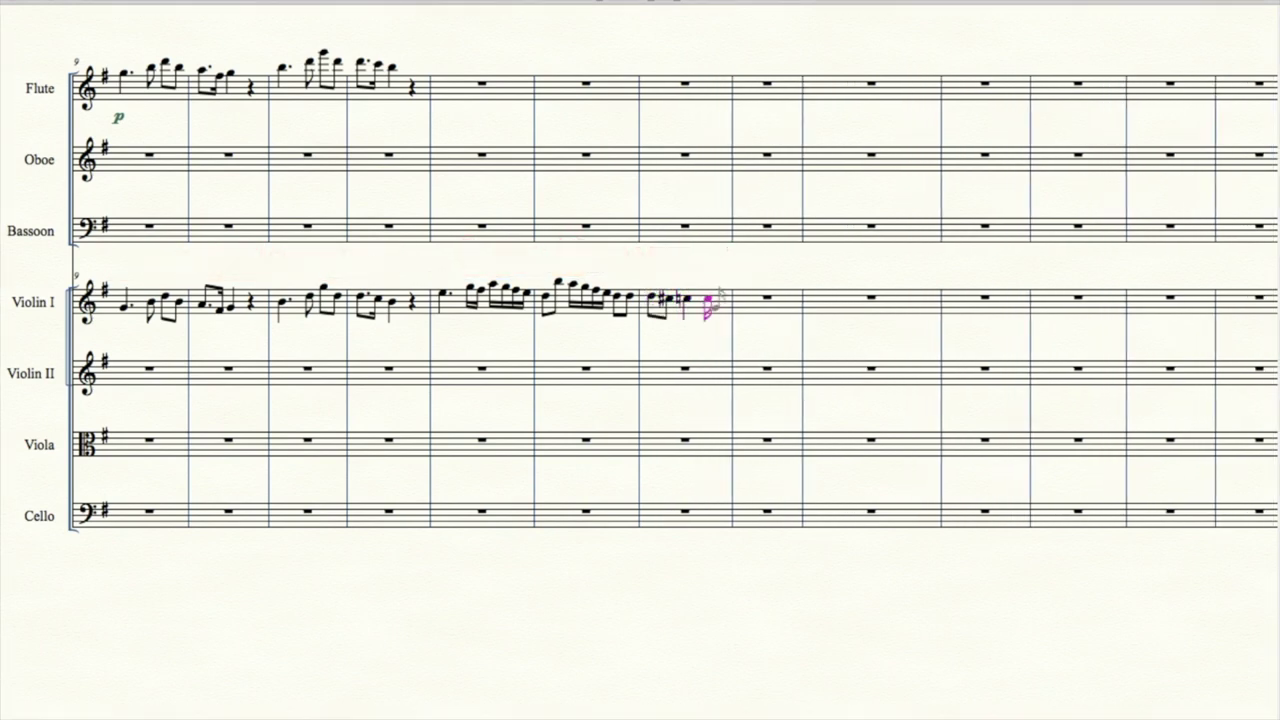
pyautogui.click(708, 304)
pyautogui.click(718, 303)
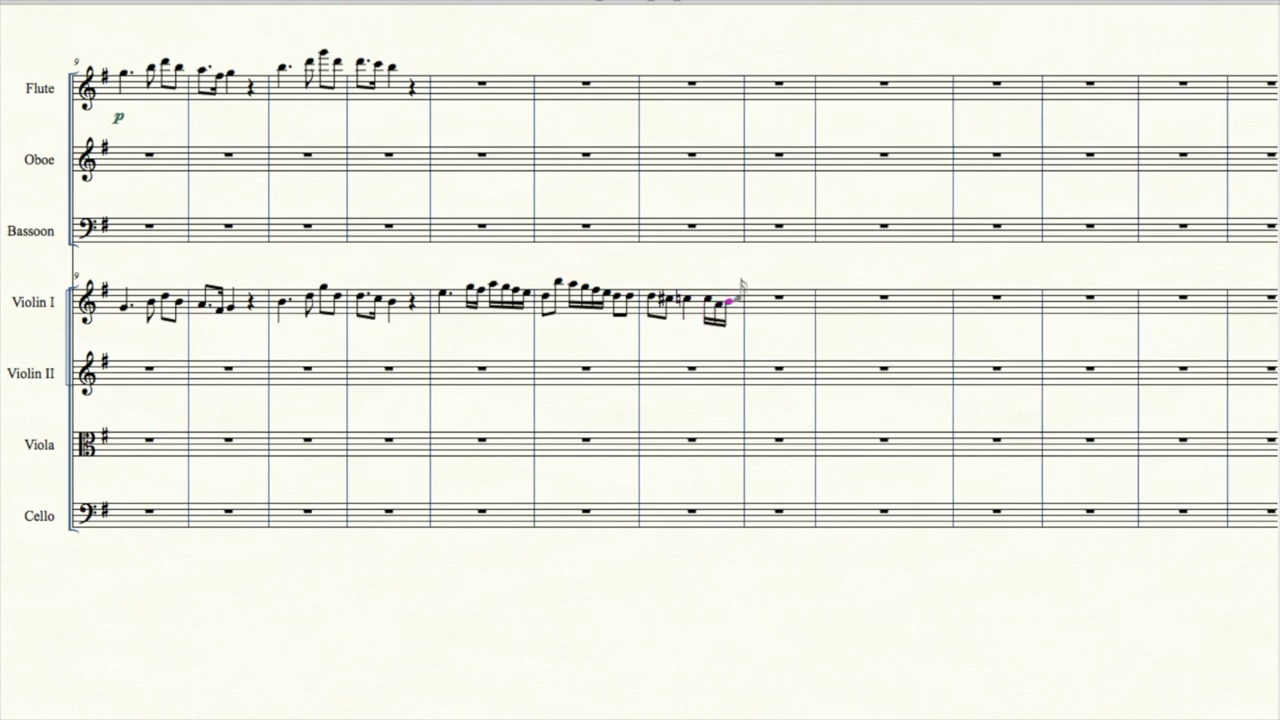
pyautogui.click(729, 300)
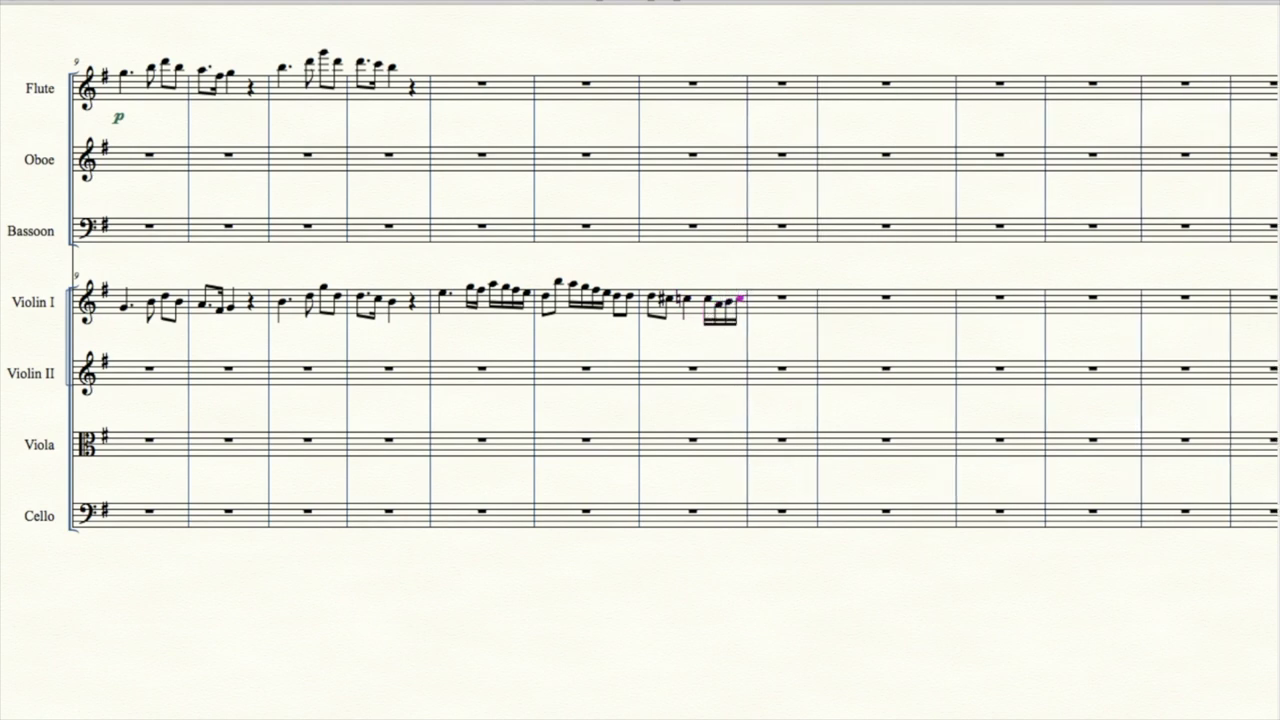
# Step: Start measure 16 with a quarter note followed by sixteenths
pyautogui.click(757, 302)
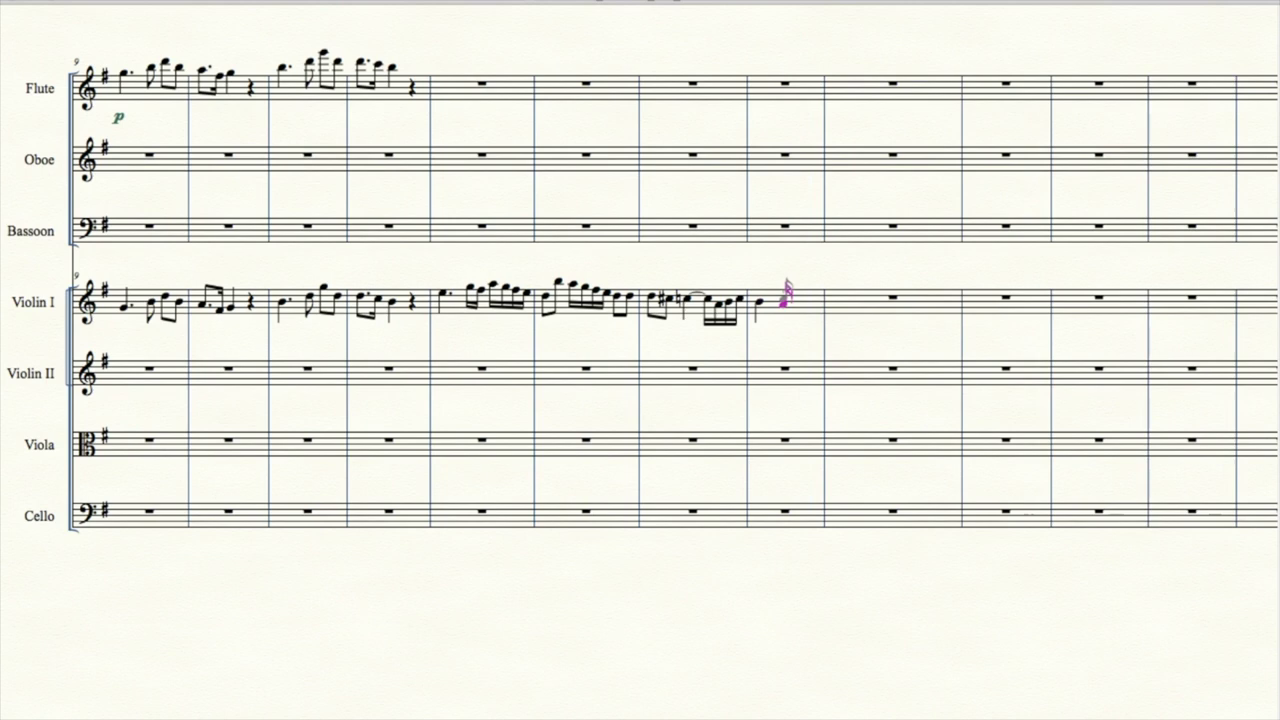
pyautogui.click(787, 297)
pyautogui.click(792, 295)
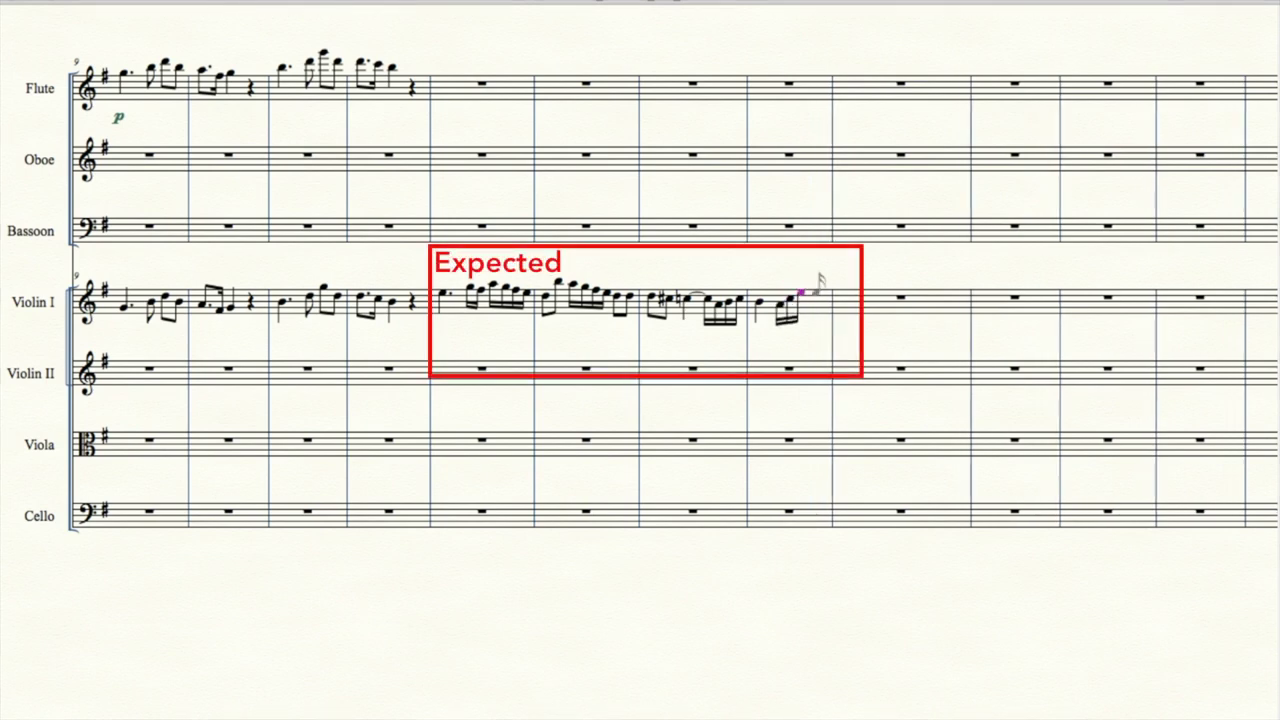
# Step: Finish measure 16 with the sixteenth run E, D, E, D, C, B
pyautogui.press('e')
pyautogui.press('d')
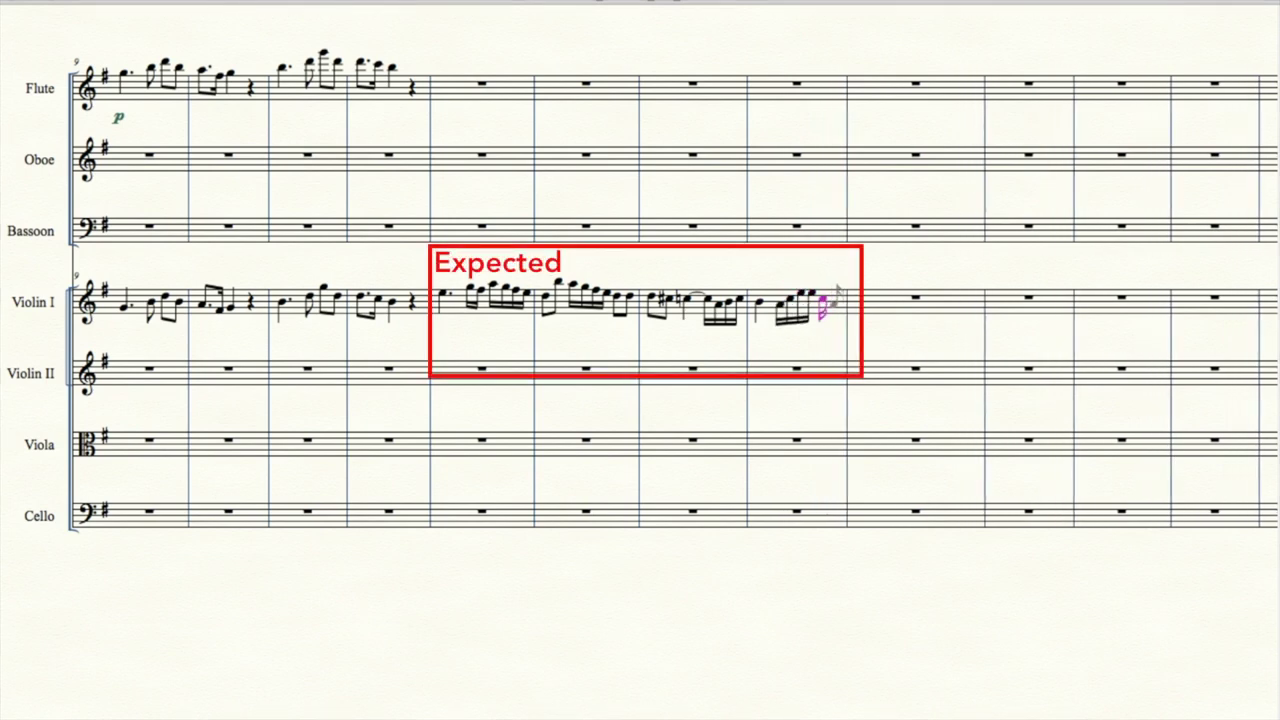
pyautogui.press('e')
pyautogui.press('d')
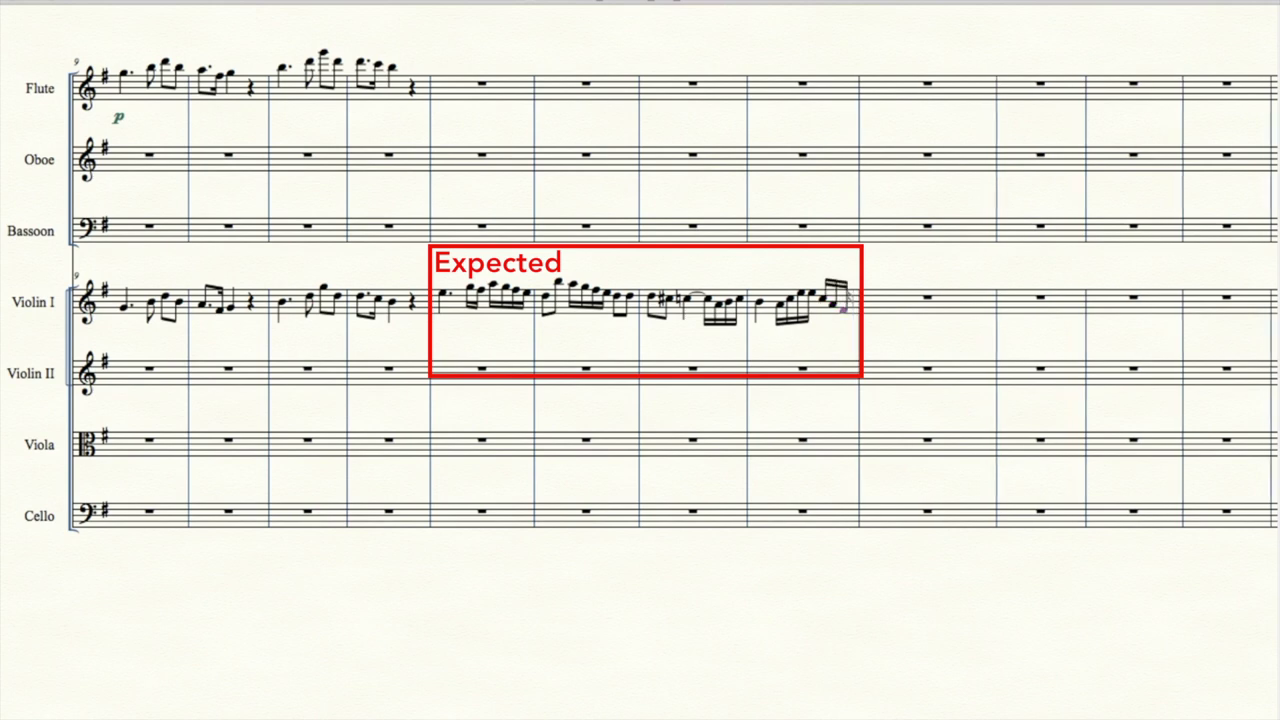
pyautogui.press('c')
pyautogui.press('b')
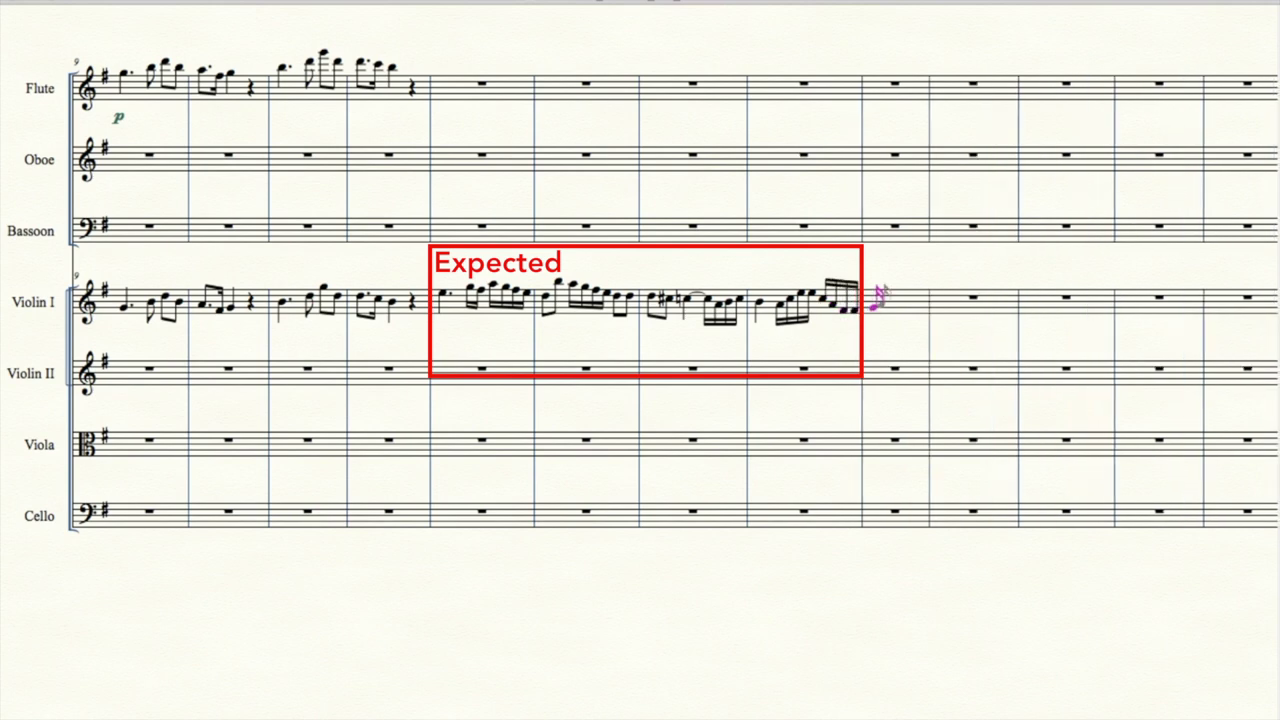
# Step: Enter the extension bar's sixteenths A, G, F, E, F, G, A, F, A, F
pyautogui.press('a')
pyautogui.press('g')
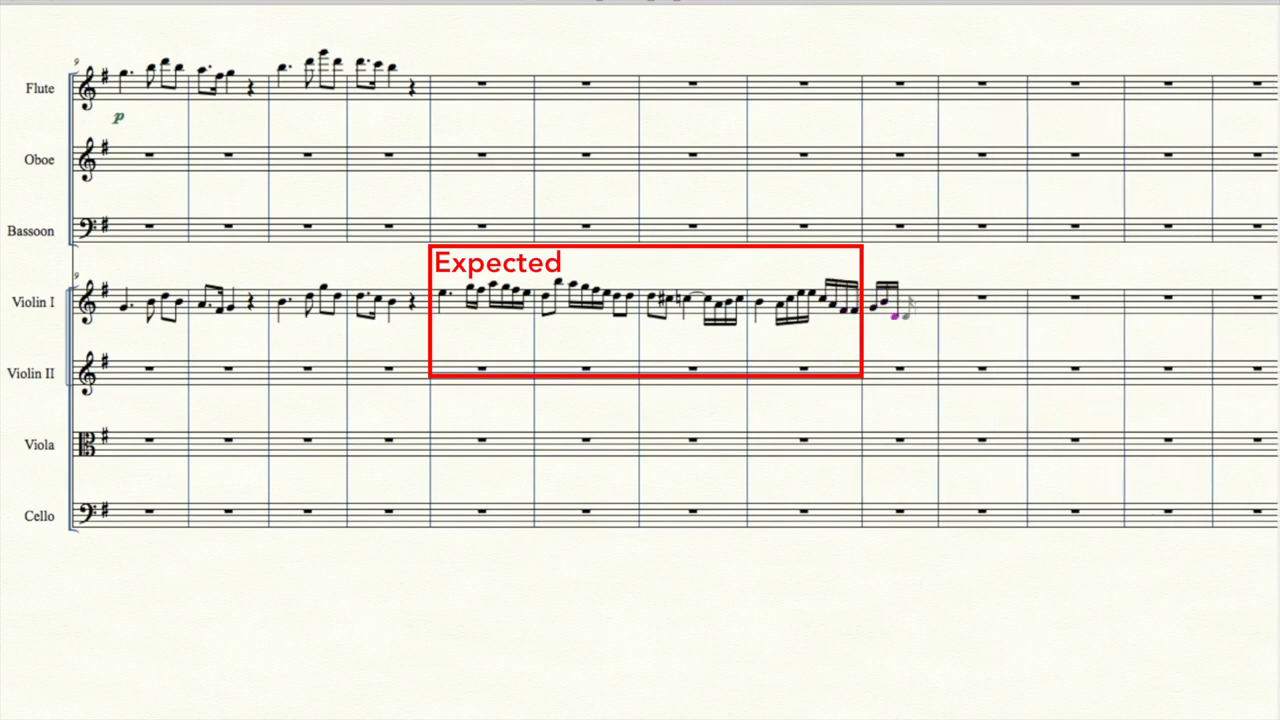
pyautogui.press('f')
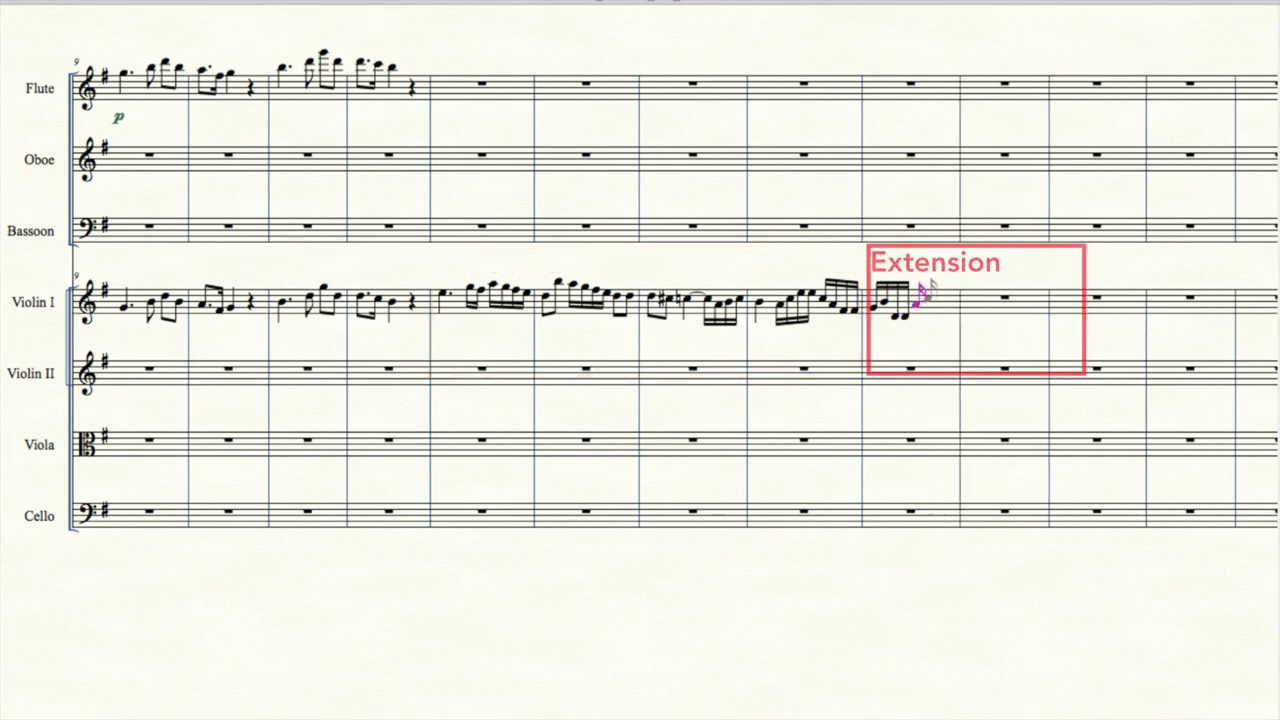
pyautogui.press('e')
pyautogui.press('f')
pyautogui.press('g')
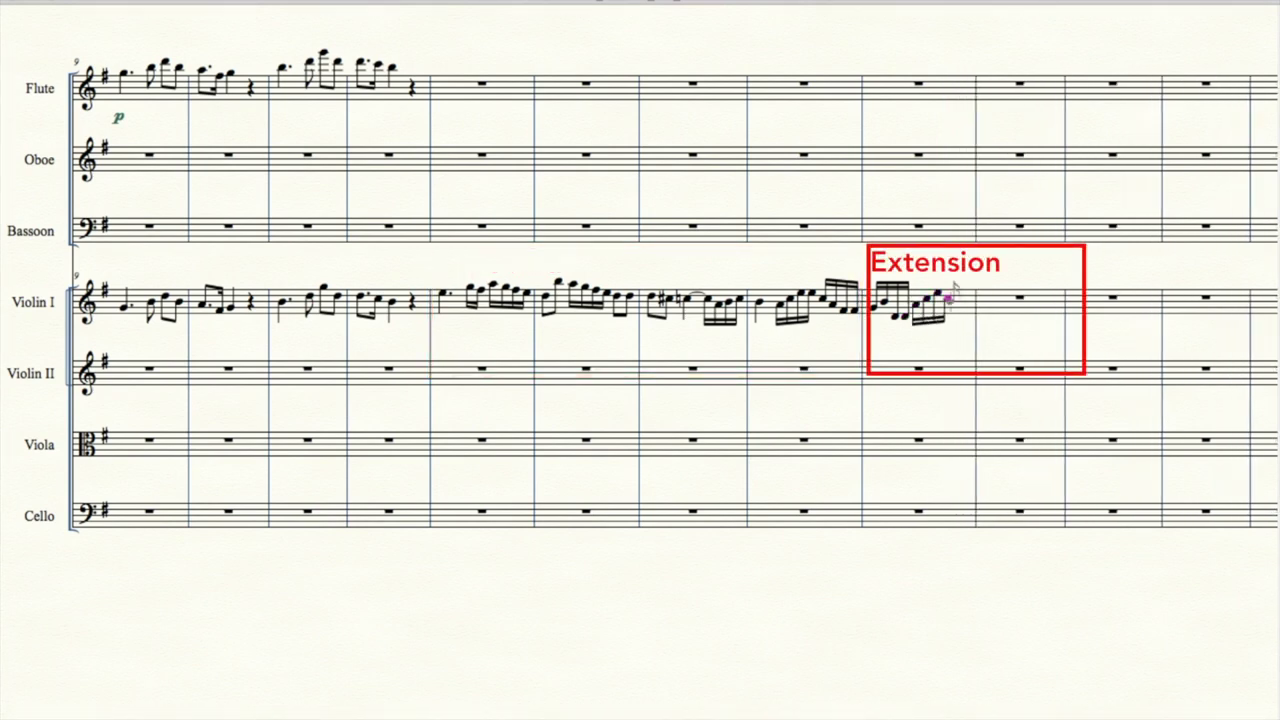
pyautogui.press('a')
pyautogui.press('f')
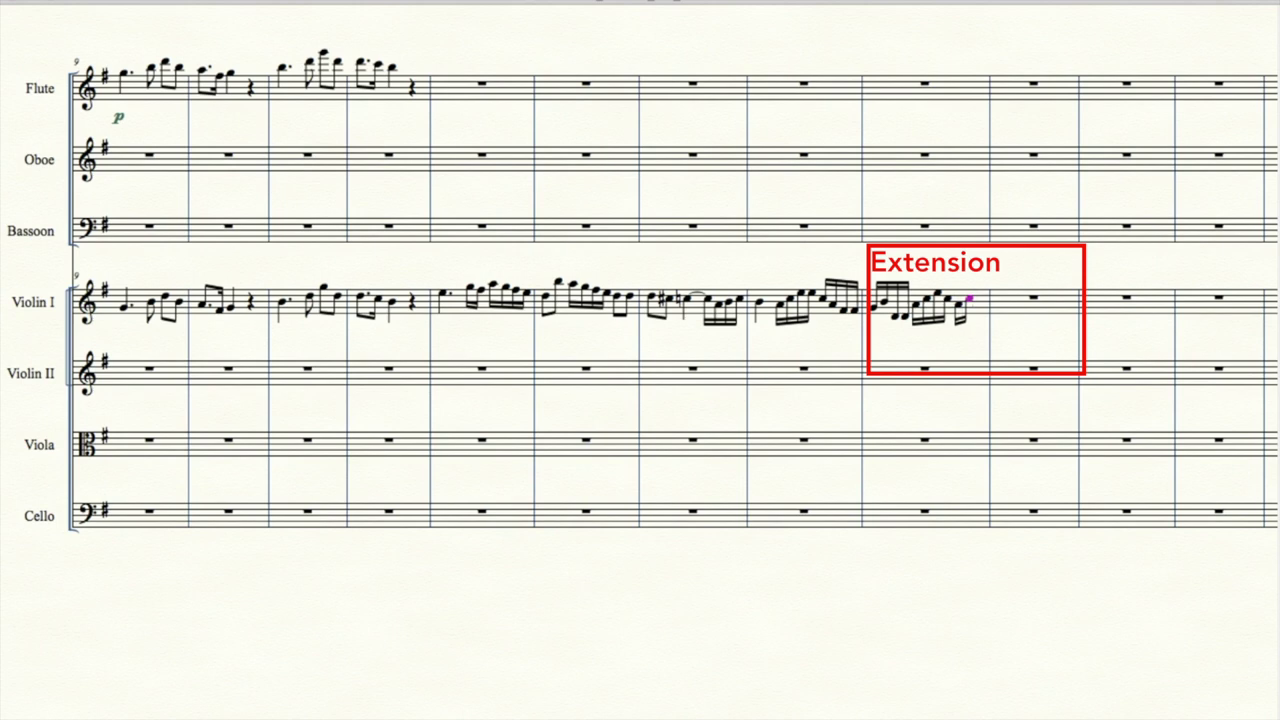
pyautogui.press('a')
pyautogui.press('f')
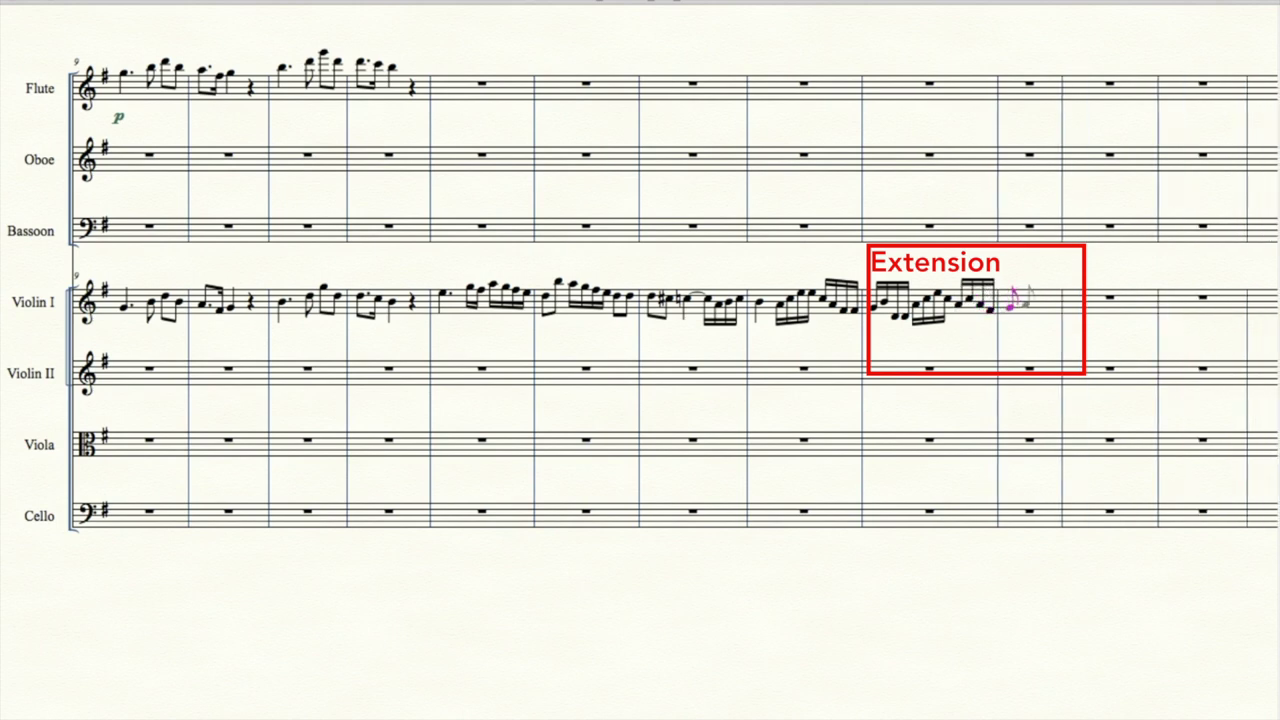
# Step: Close the extension with beamed eighths B and G, leaving rests to end the bar
pyautogui.press('b')
pyautogui.press('g')
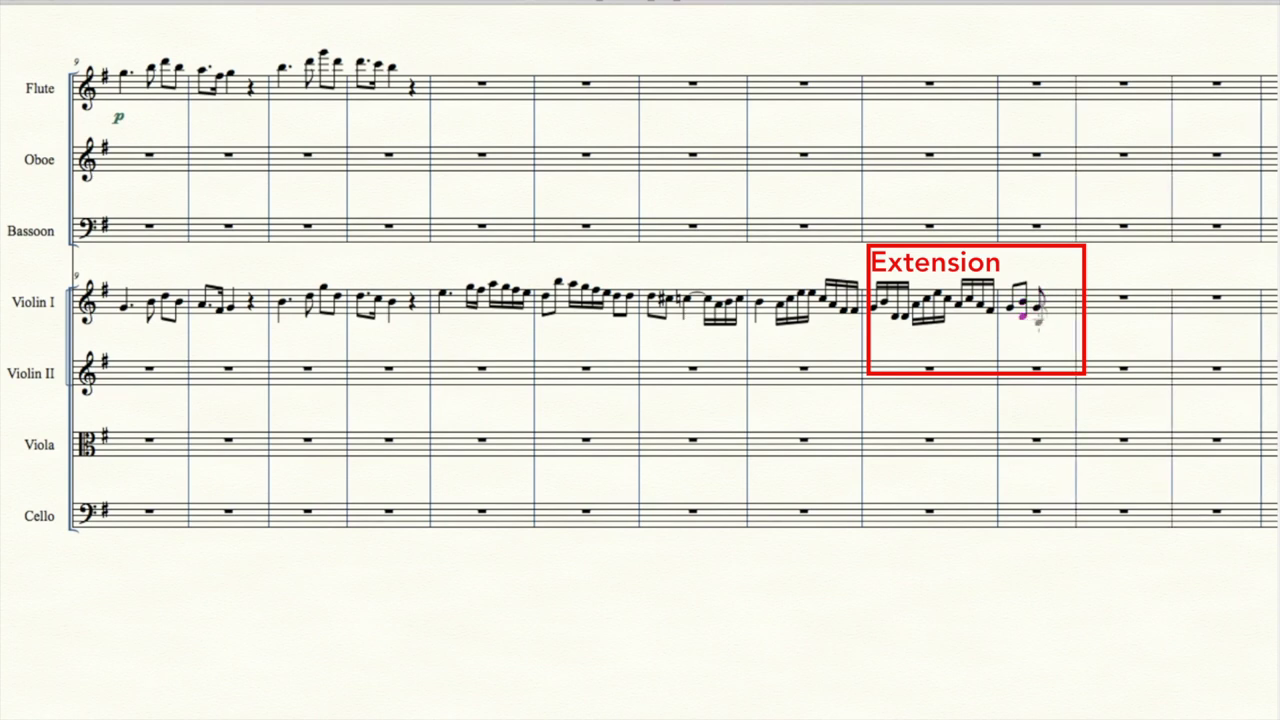
pyautogui.press('Escape')
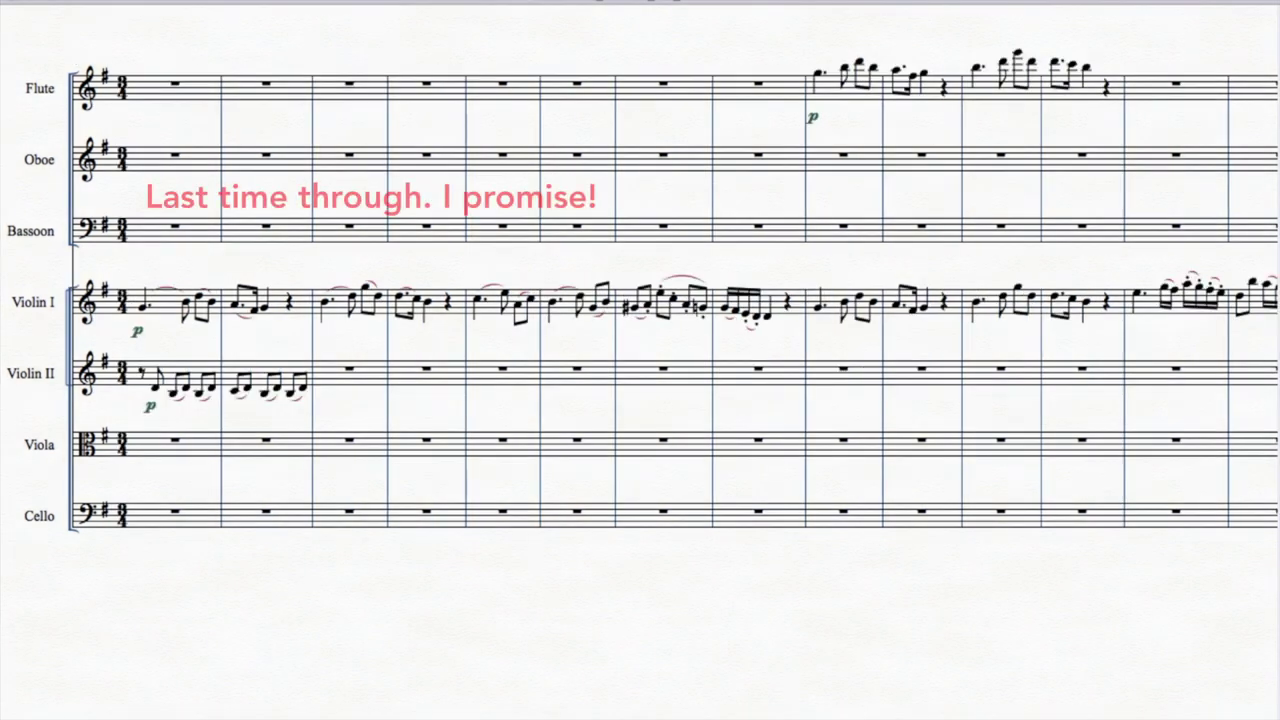
# Step: Play the score from the beginning to hear the finished ending and accompaniment
pyautogui.press('space')
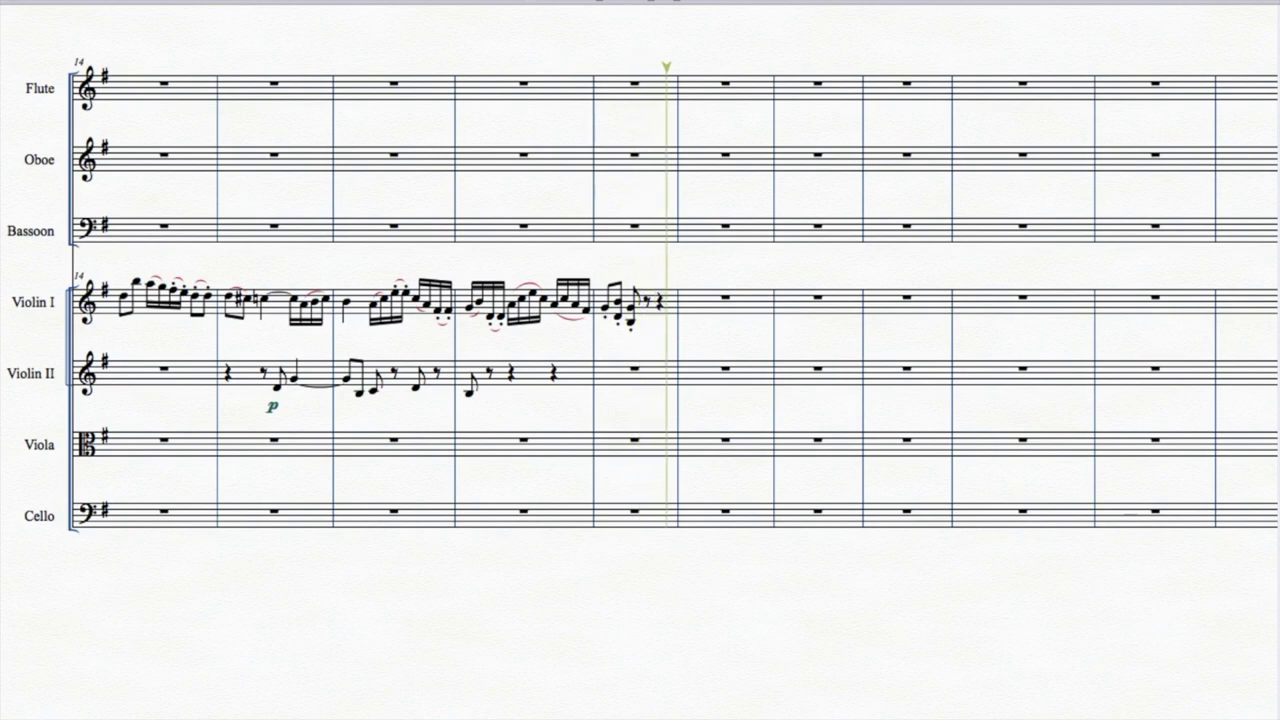
pyautogui.press('space')
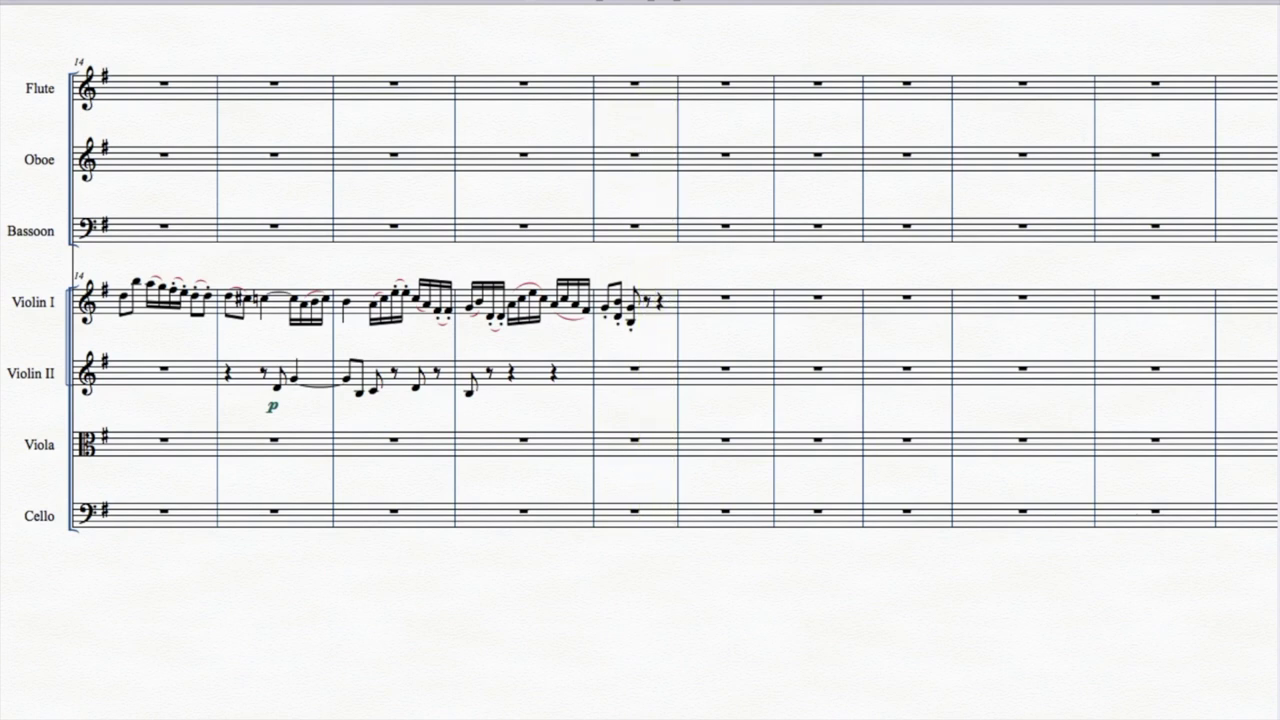